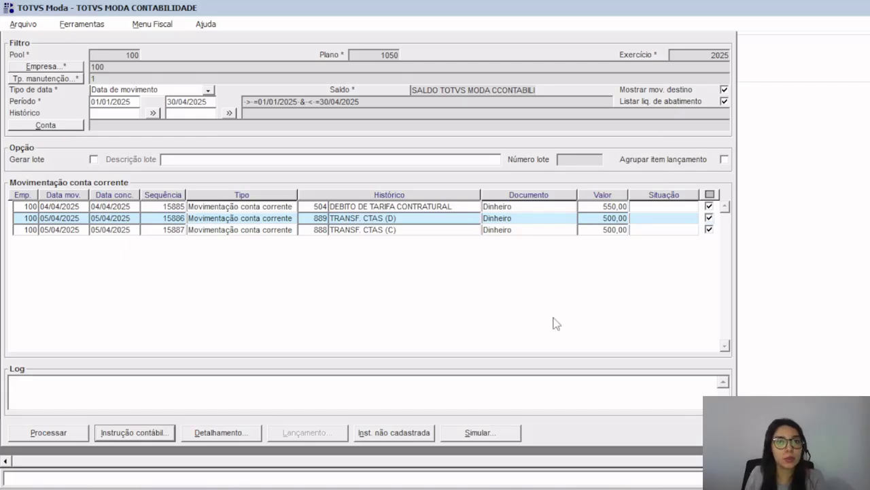
Try to process the three checked current account movements for 01/01/2025 to 30/04/2025
left_click(49, 436)
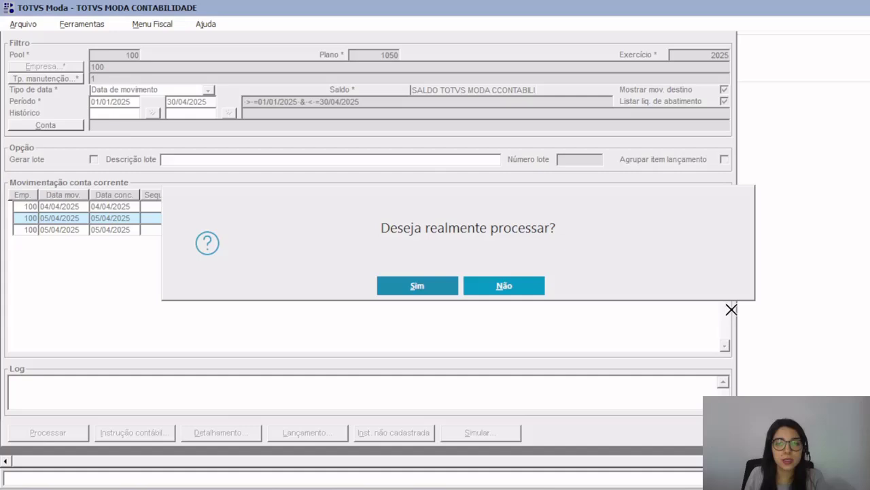
left_click(412, 294)
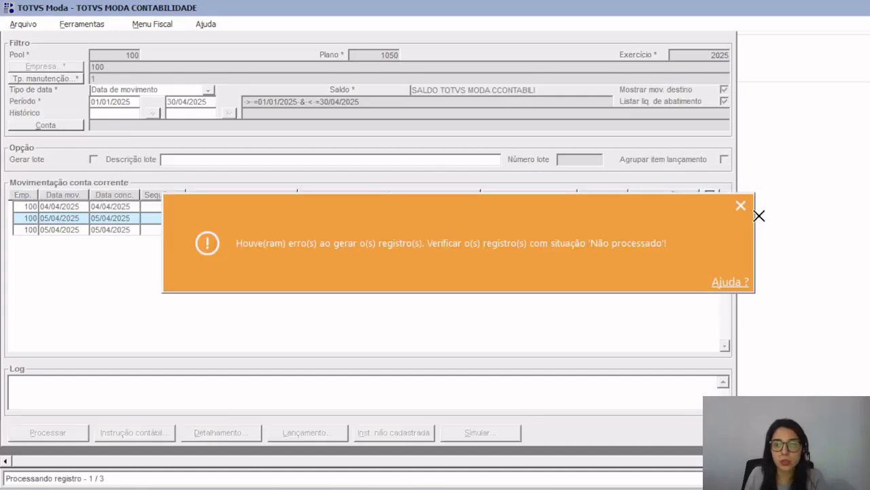
left_click(749, 206)
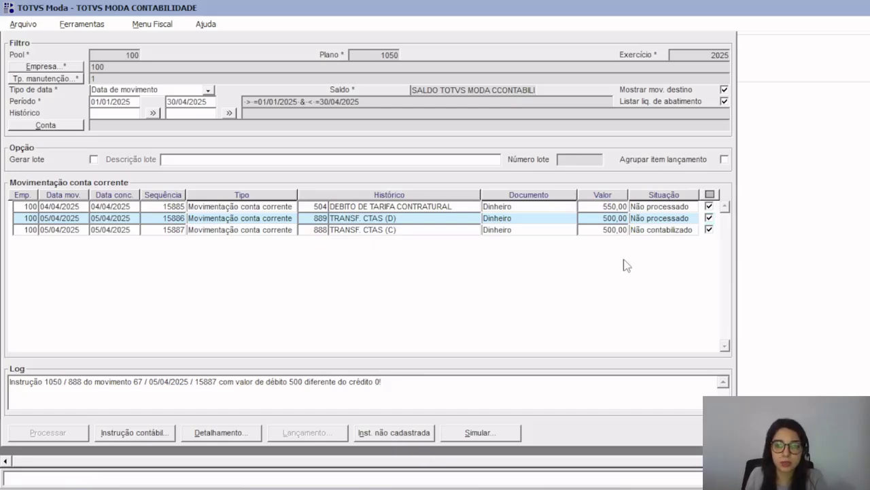
Examine the log message of the TRANSF. CTAS (C) movement, history 888
key("Down")
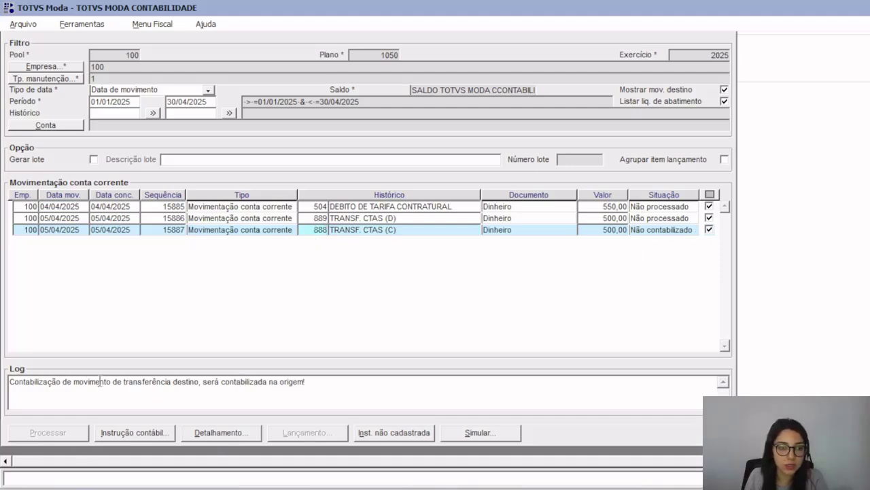
left_click_drag(202, 384, 2, 386)
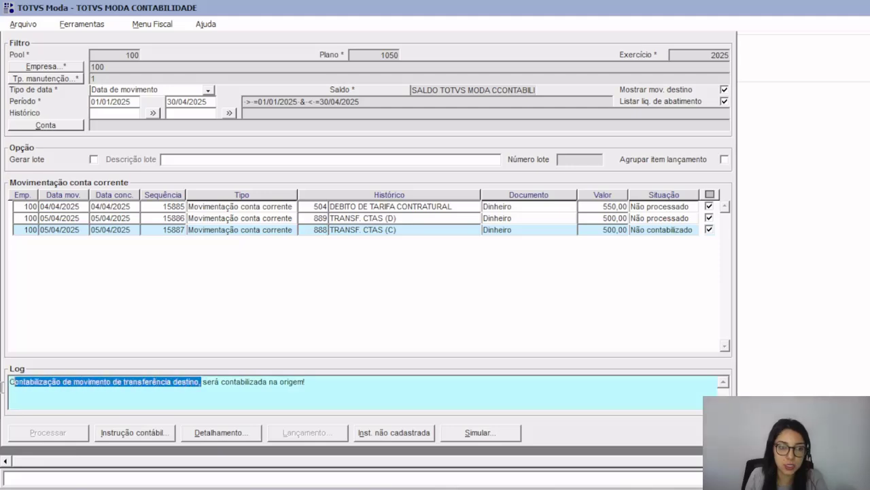
left_click_drag(333, 382, 199, 383)
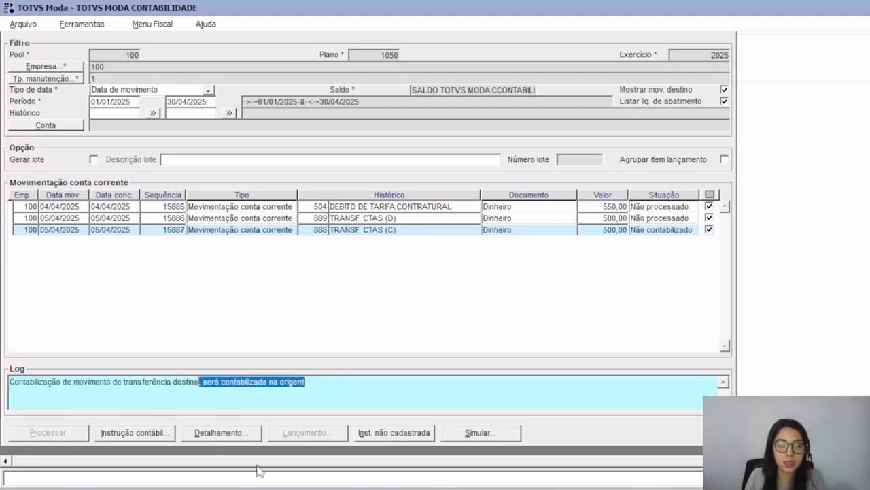
left_click(250, 394)
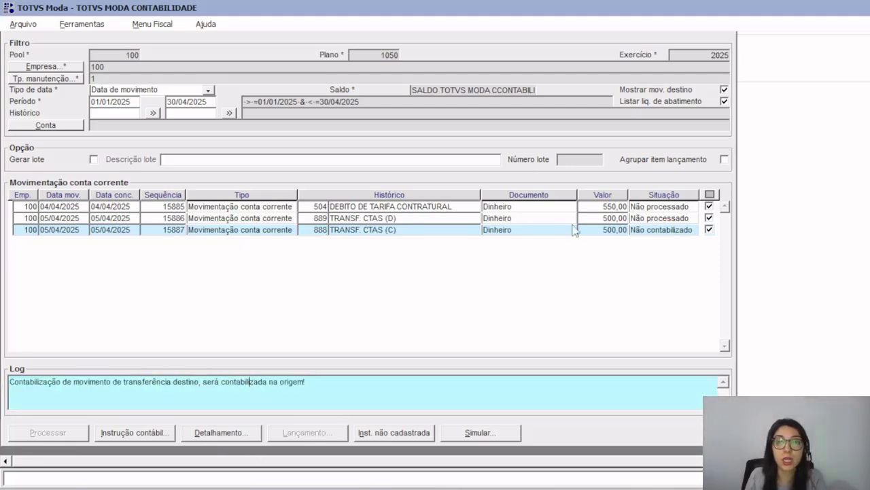
left_click(324, 230)
double_click(324, 230)
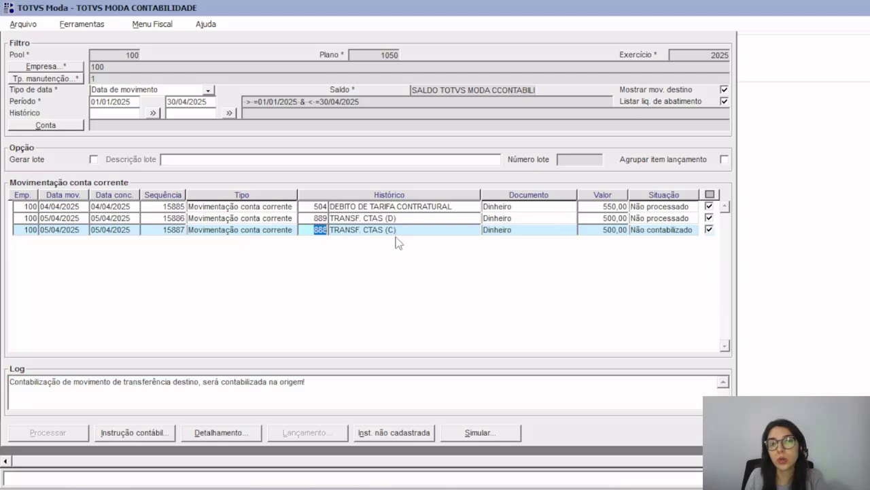
left_click(315, 235)
Examine the log message of the TRANSF. CTAS (D) movement, history 889, including its debit and credit values
left_click(315, 218)
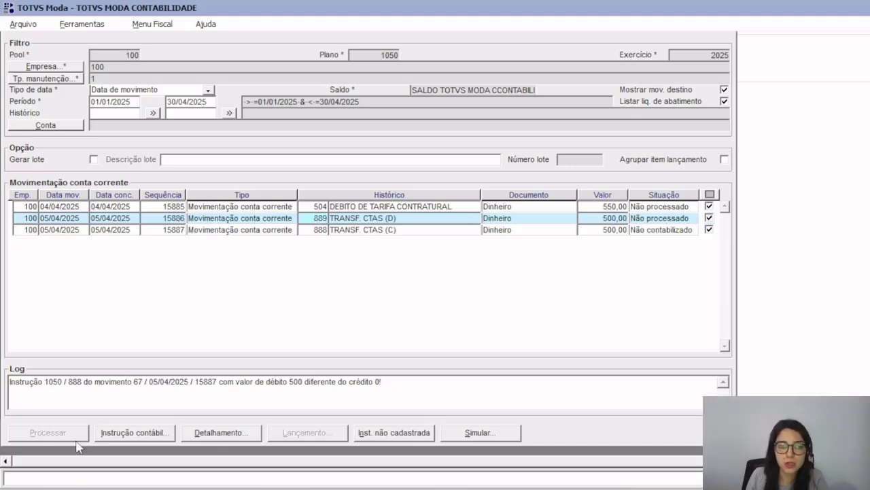
left_click_drag(71, 382, 101, 382)
left_click(238, 381)
left_click_drag(263, 382, 460, 390)
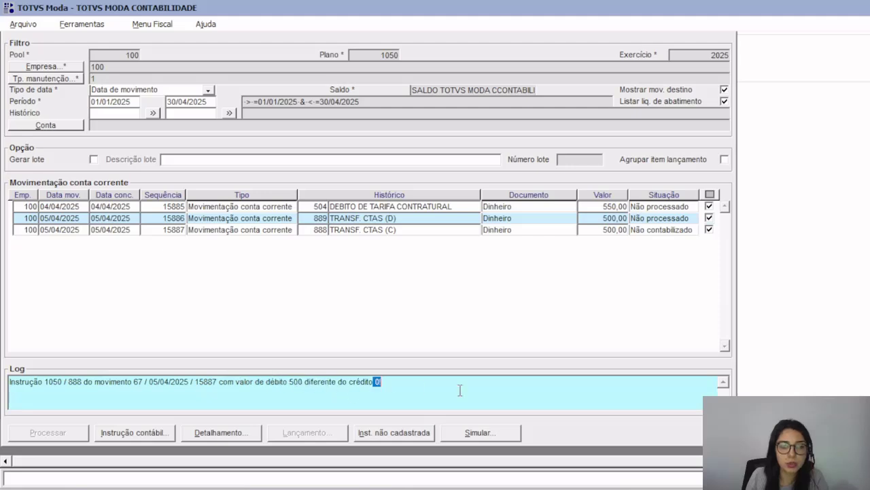
Compare the log messages of the movement rows, focusing on the debit and credit sides of the account transfer
left_click(386, 207)
left_click(387, 218)
left_click(386, 229)
left_click(387, 218)
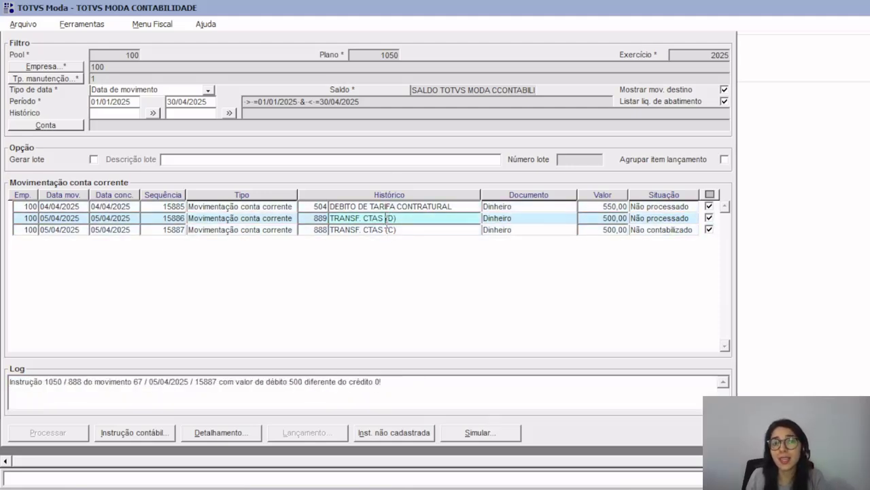
left_click(387, 230)
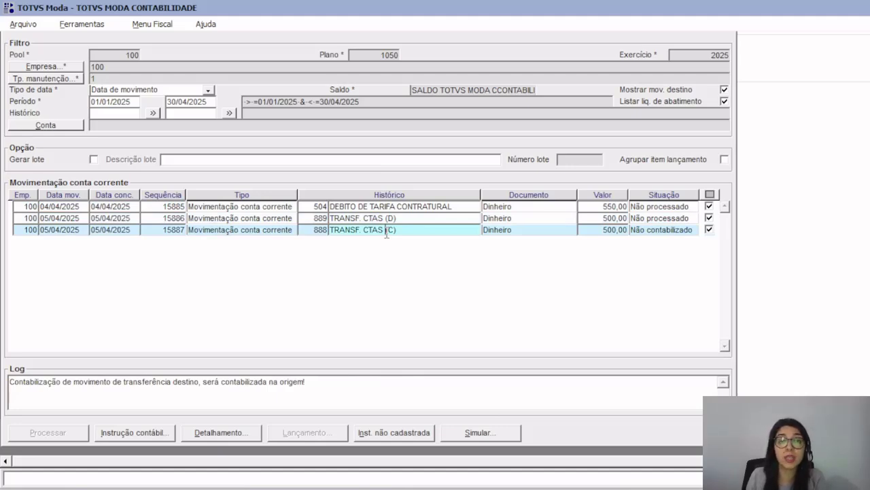
left_click(385, 218)
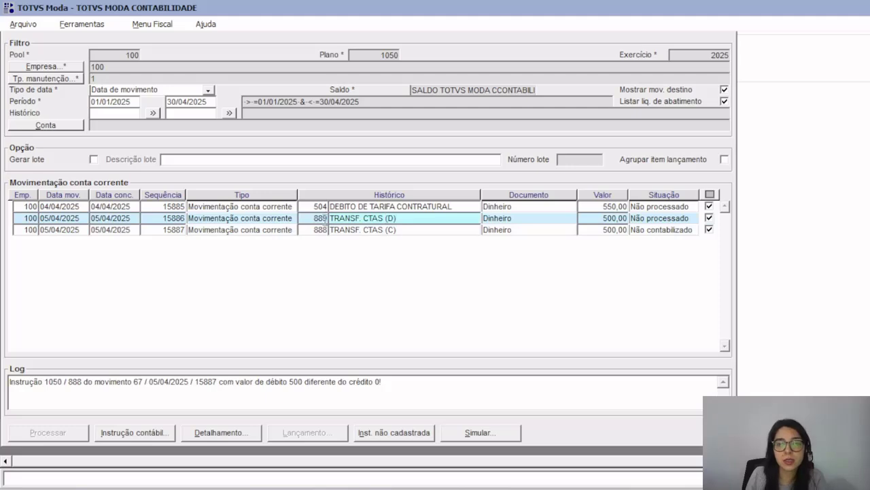
left_click(430, 219)
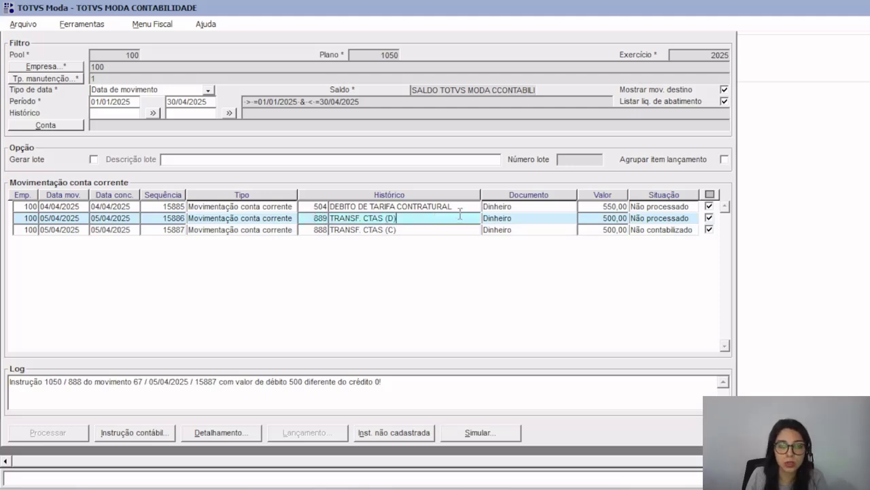
left_click(421, 231)
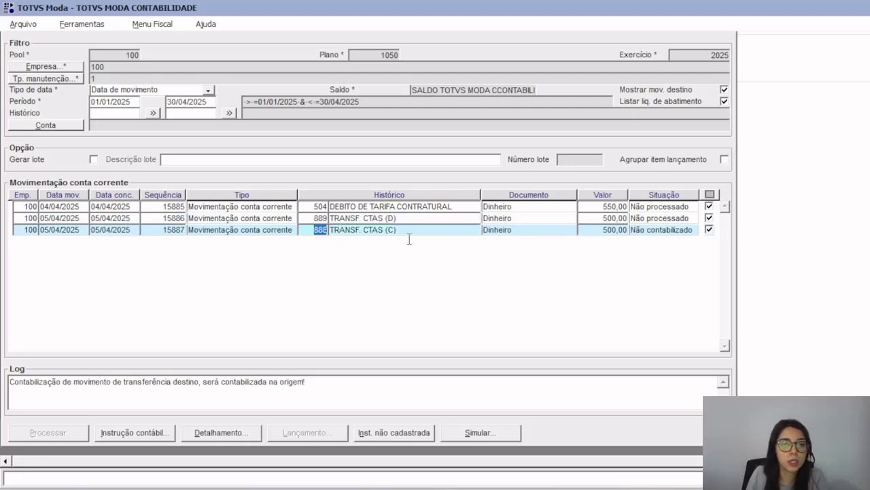
Inspect the entry in the item of the accounting instruction for history 888, and return to the movement list
left_click(124, 430)
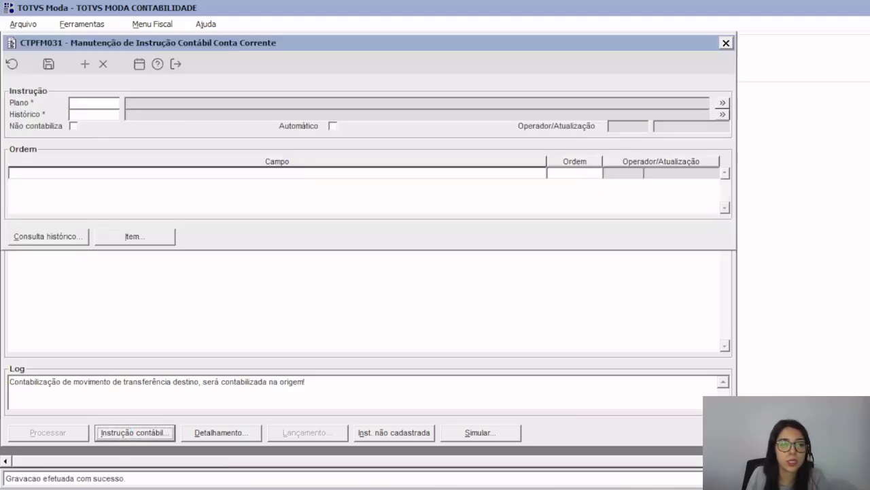
left_click(135, 236)
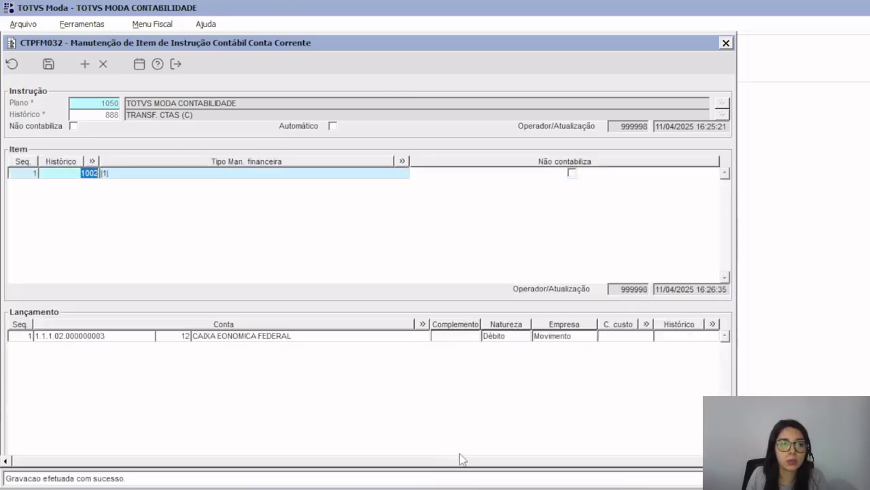
left_click(317, 336)
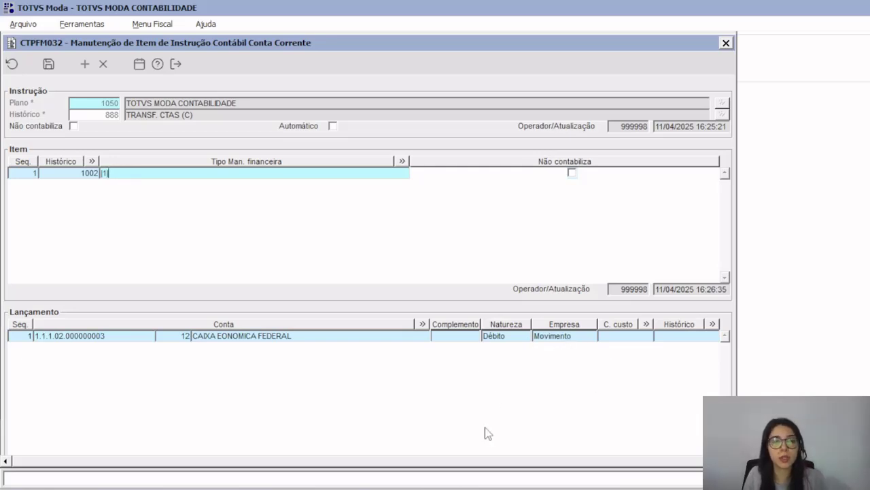
key("Escape")
key("Escape")
Recheck the credit value in the TRANSF. CTAS (D) movement's log message, keeping that movement selected
left_click(365, 217)
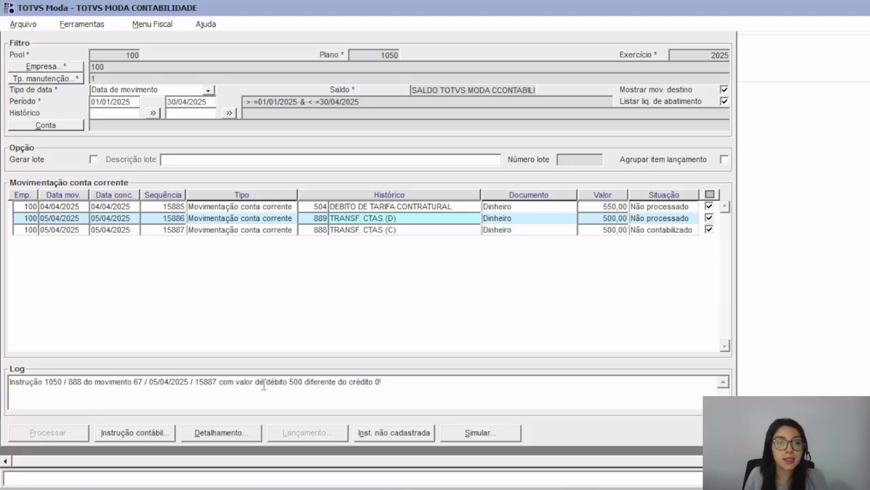
left_click_drag(264, 385, 470, 390)
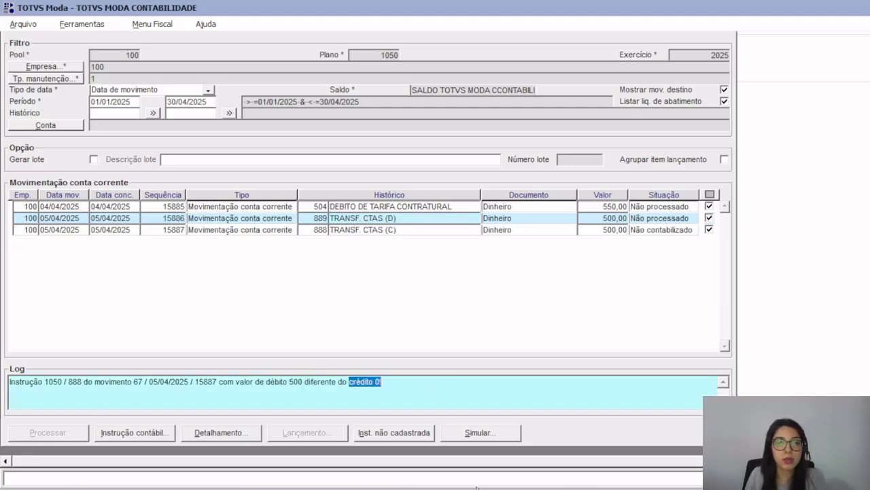
left_click(321, 218)
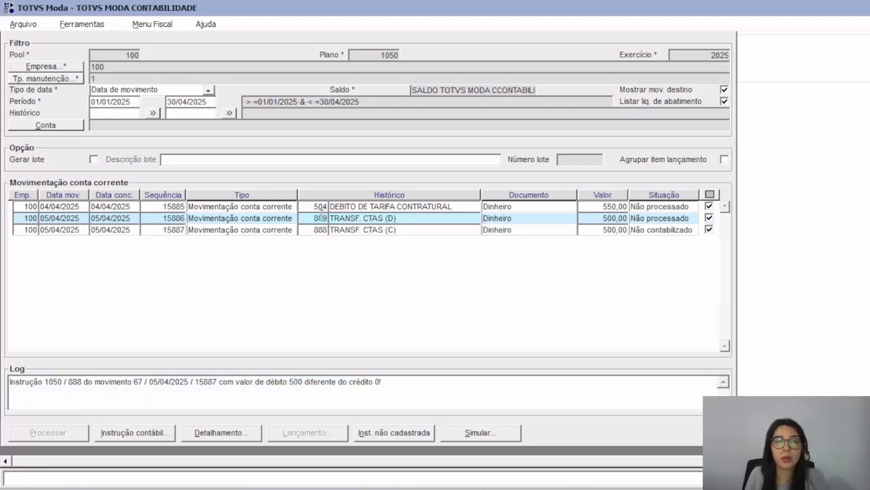
Turn off Não contabiliza on the item of the accounting instruction for history 889, save it, and return to the movement list
left_click(112, 432)
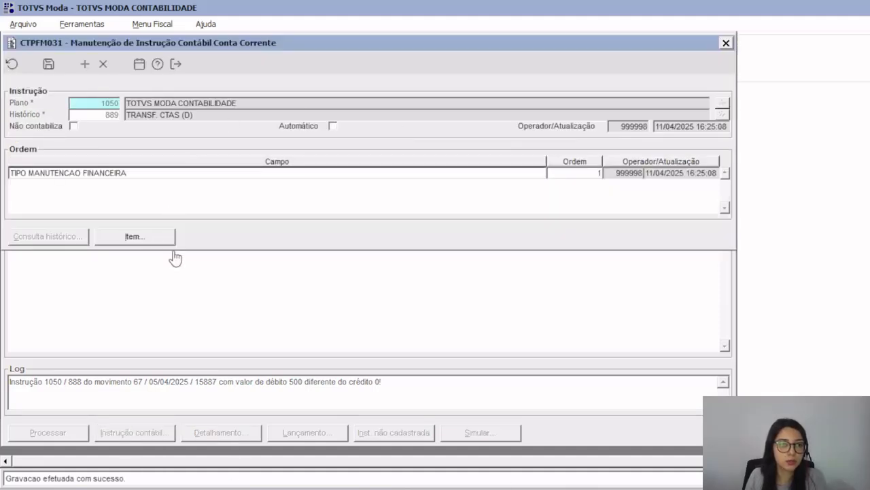
left_click(155, 237)
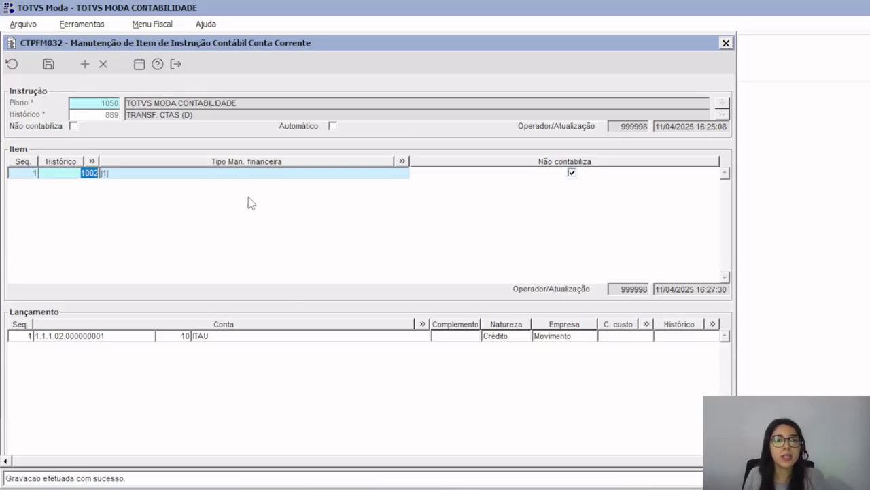
left_click(486, 336)
left_click(490, 336)
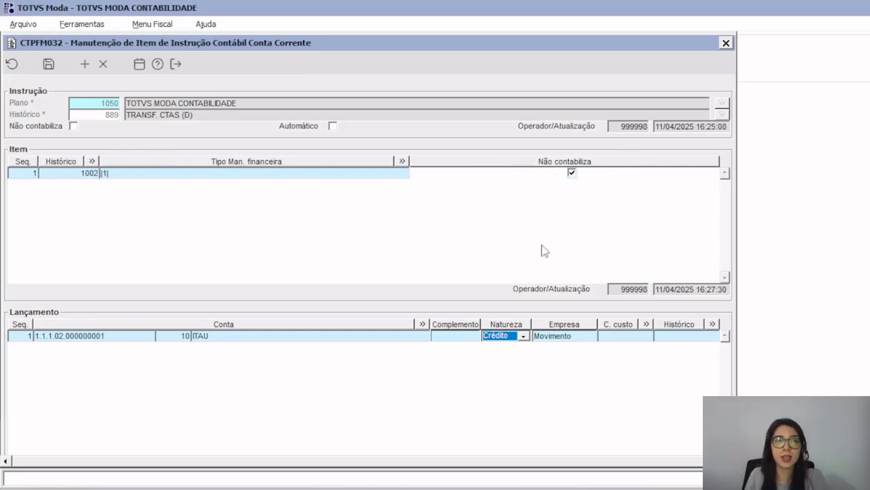
left_click(573, 172)
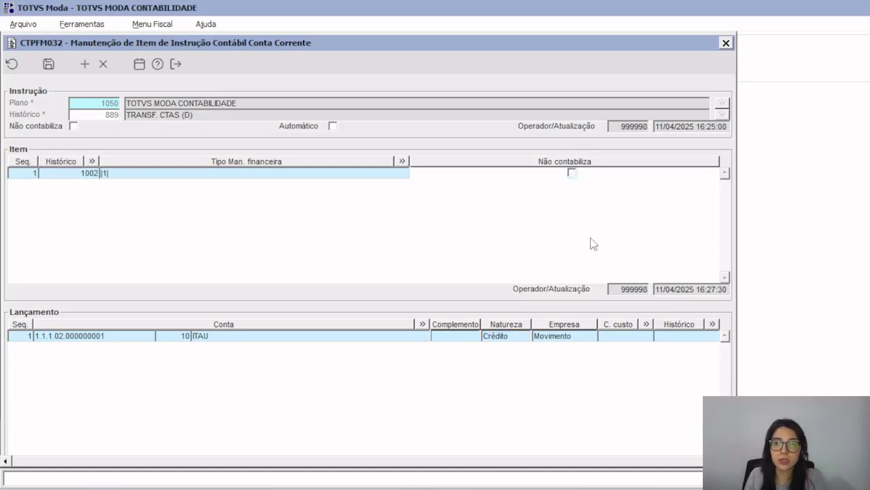
left_click(48, 64)
left_click(48, 64)
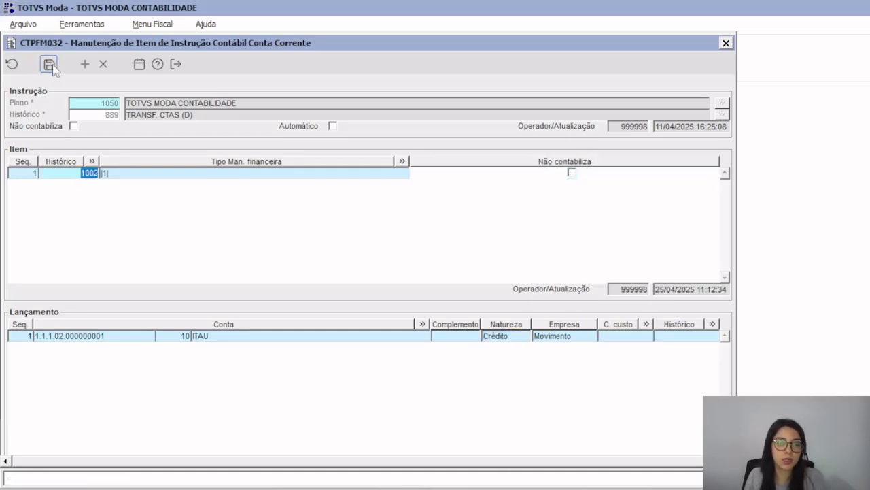
key("Escape")
key("Escape")
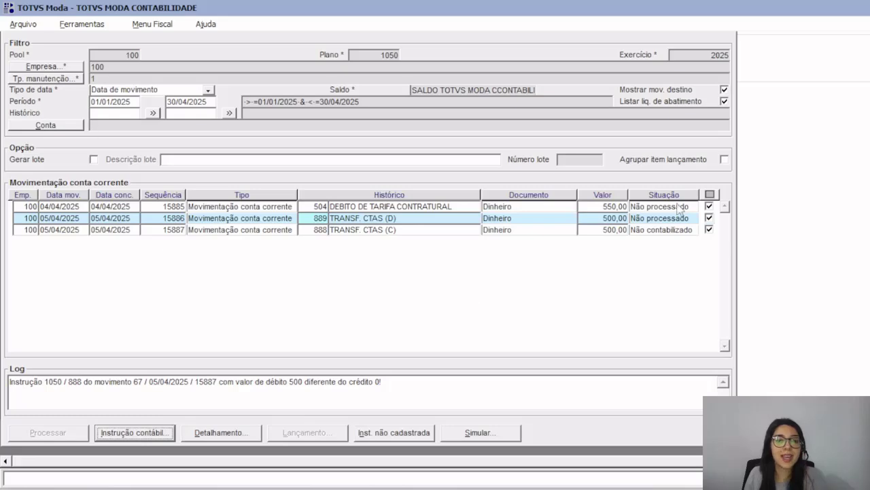
Query the current account movements again and process all the checked records
scroll(435, 245, "up", 2)
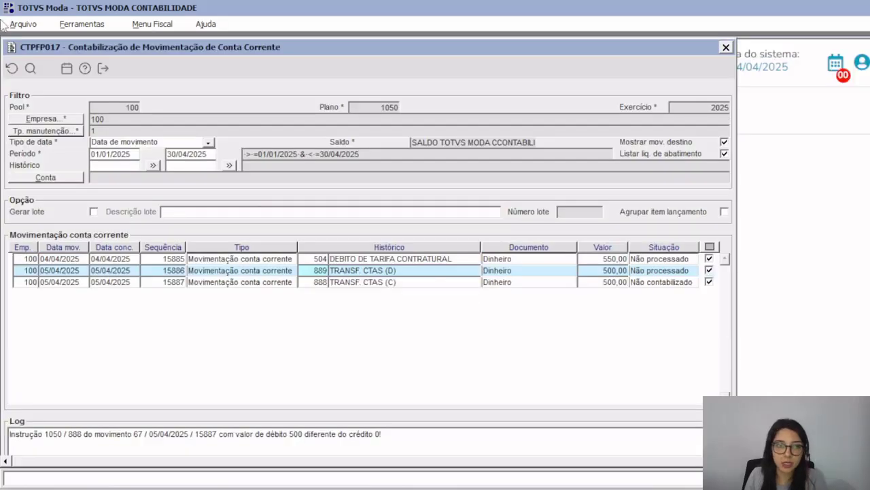
left_click(29, 68)
scroll(476, 293, "down", 2)
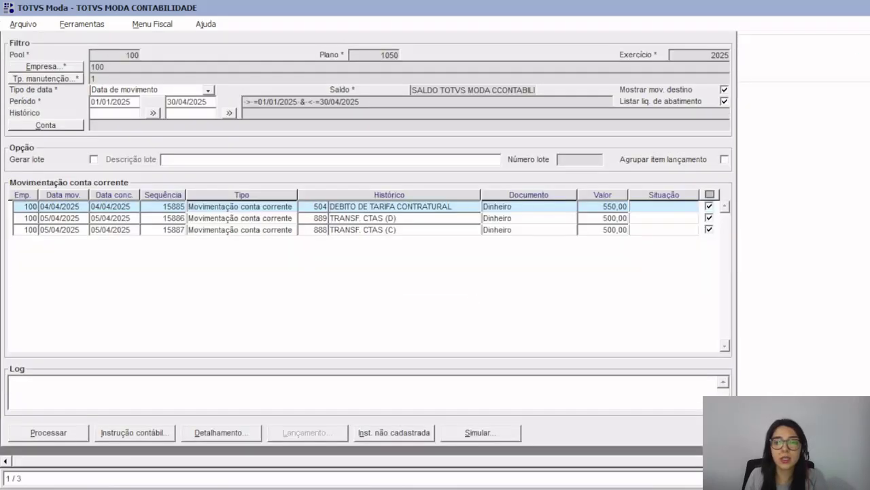
left_click(50, 433)
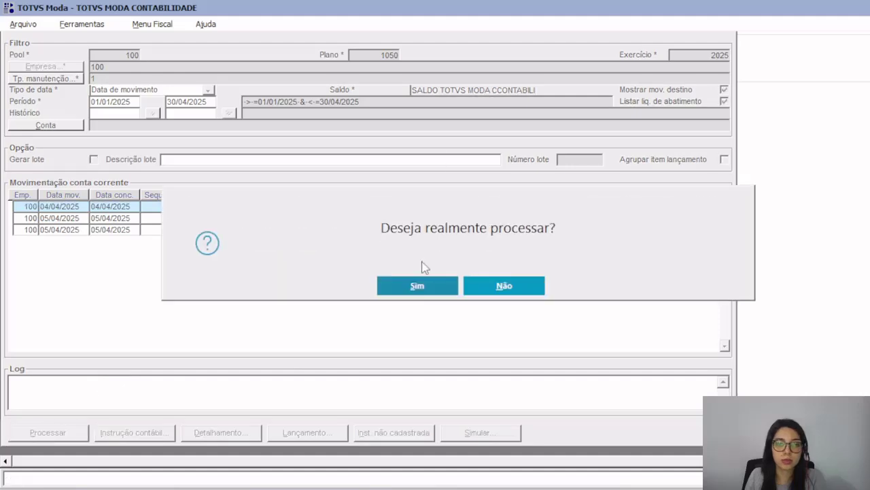
left_click(419, 286)
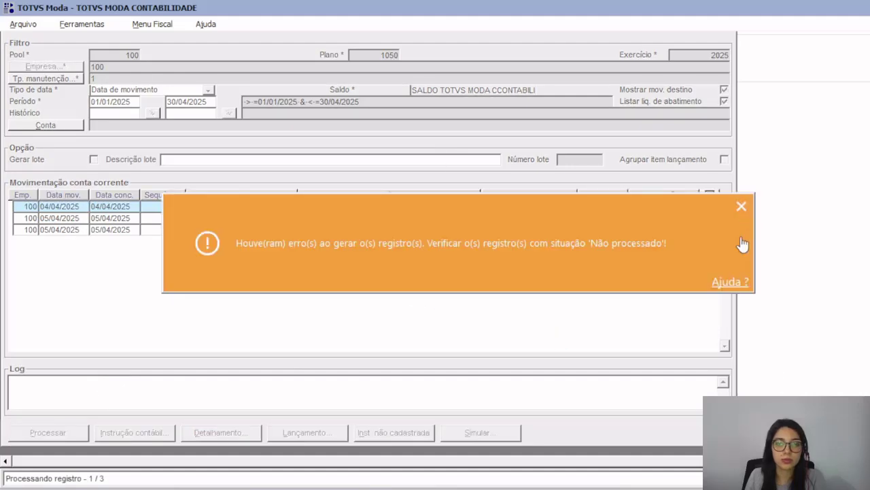
left_click(741, 203)
View the accounting entry generated for the TRANSF. CTAS (D) movement, check its debit and credit accounts, and close the details
left_click(592, 217)
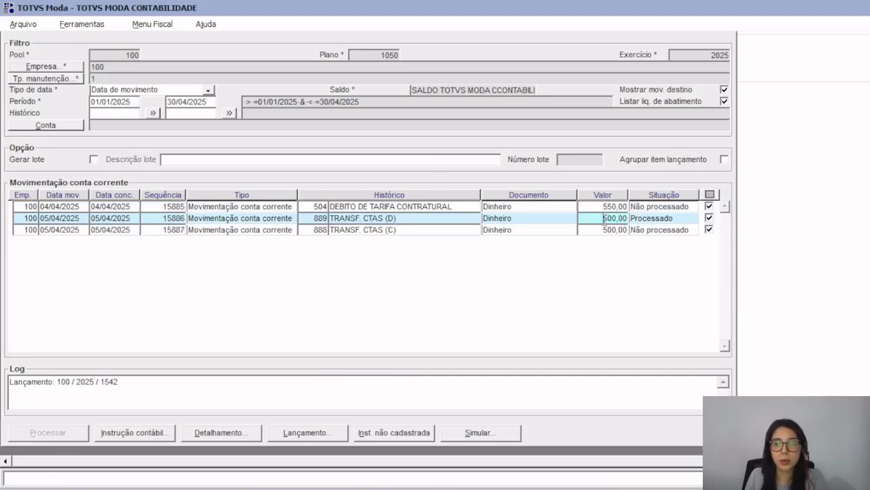
left_click(292, 435)
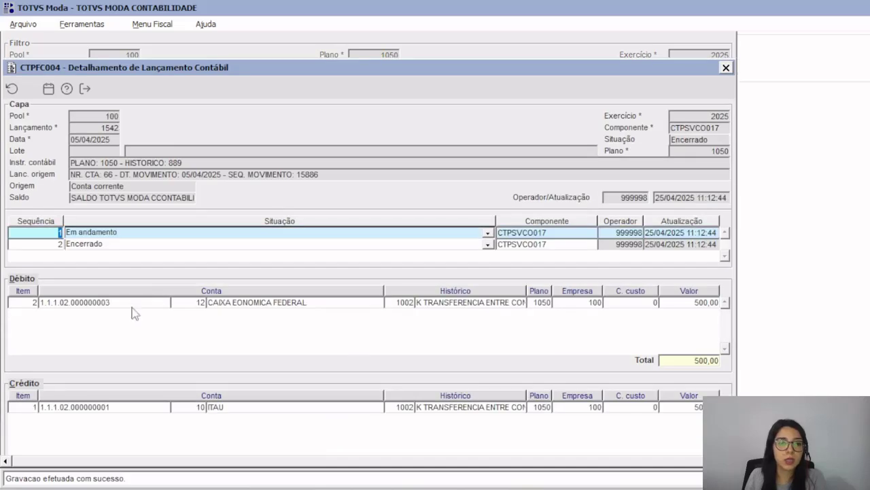
left_click(136, 302)
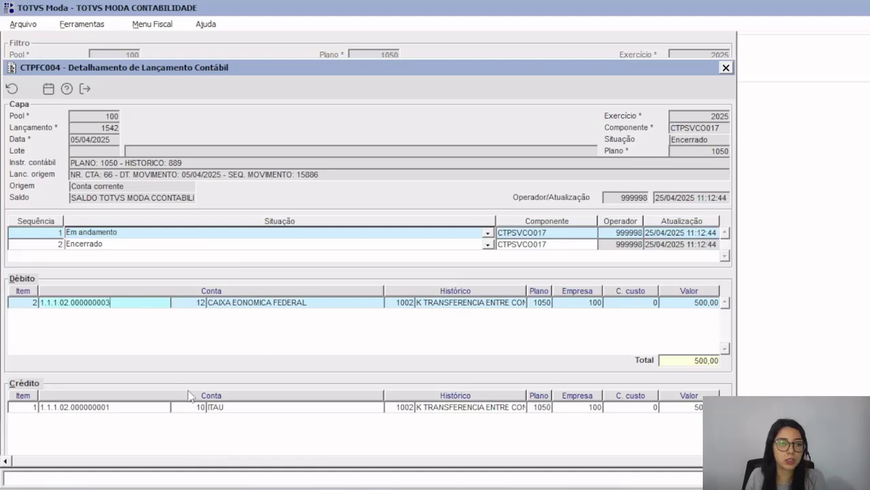
left_click(727, 68)
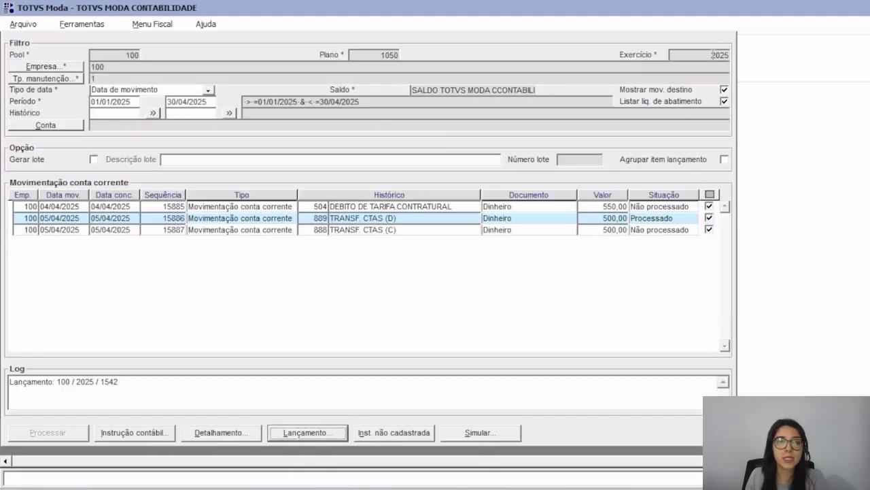
Check the account and nature on the item of the accounting instruction for history 889, and return to the movement list
left_click(123, 443)
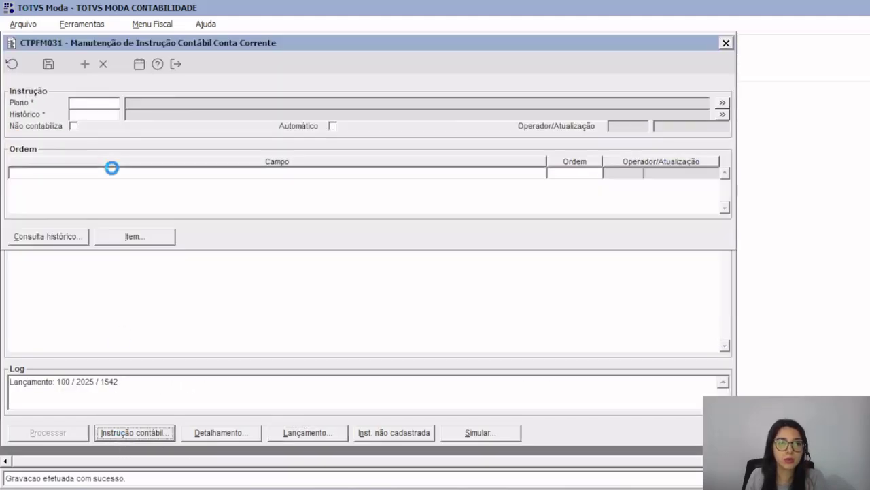
left_click(157, 234)
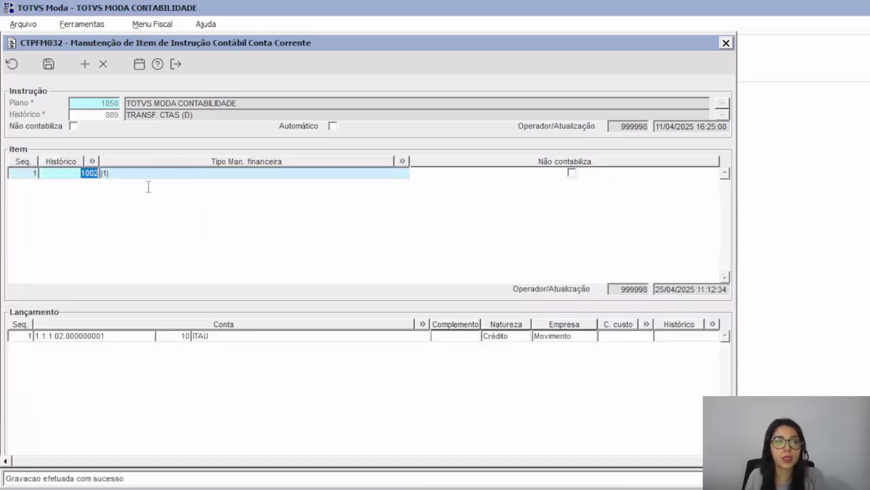
key("Escape")
key("Escape")
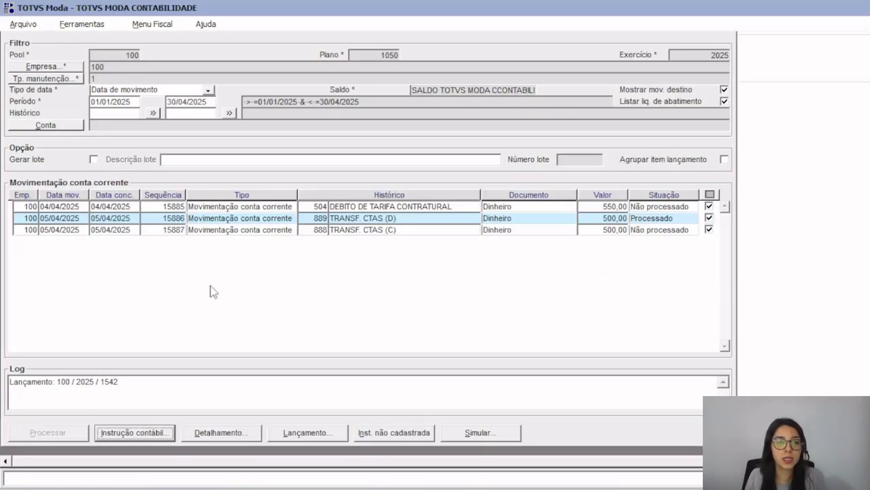
Check the item of the accounting instruction for the TRANSF. CTAS (C) movement, history 888, and return to the movement list
left_click(170, 229)
left_click(120, 433)
left_click(155, 235)
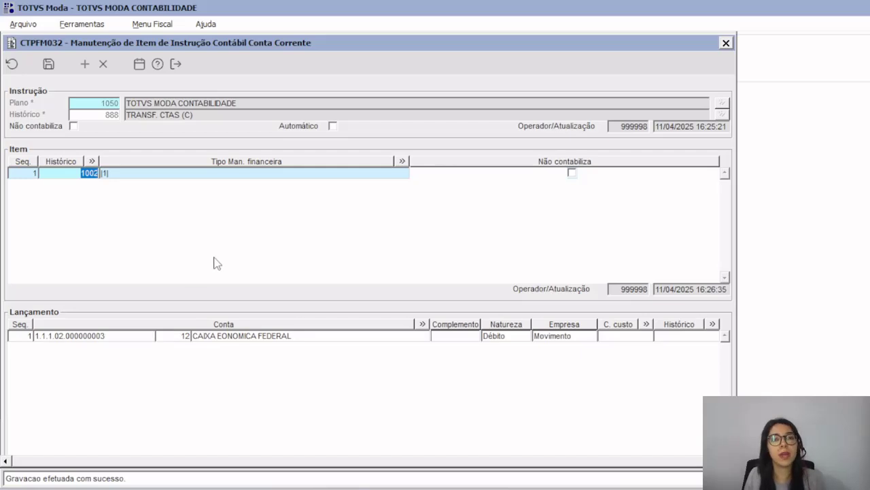
key("Escape")
key("Escape")
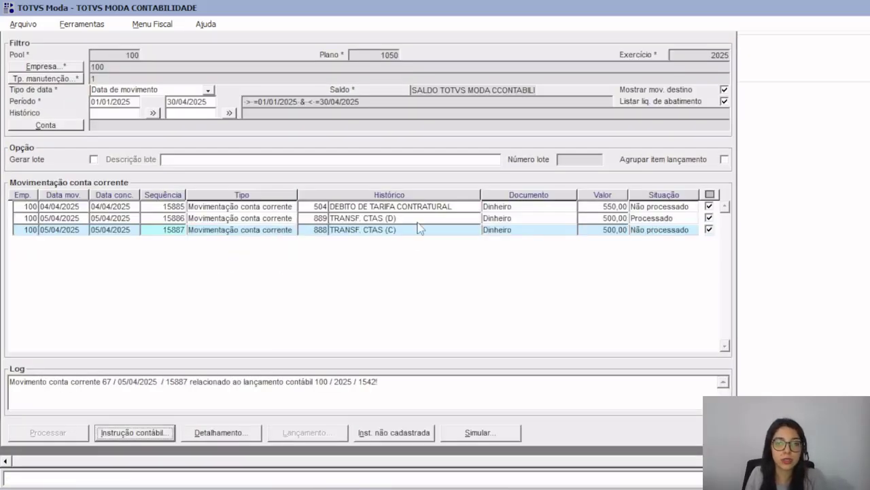
Review the debit and credit lines of the TRANSF. CTAS (D) movement's accounting entry again, and close the details
left_click(417, 219)
left_click(653, 218)
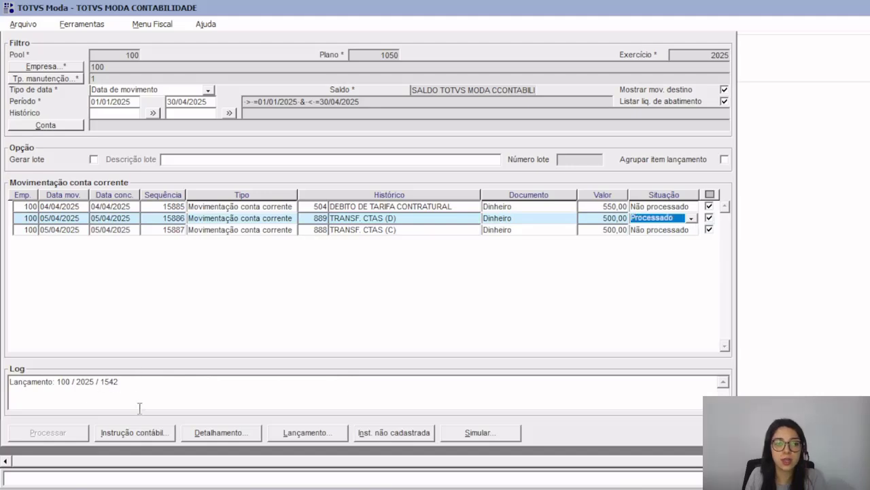
left_click(291, 434)
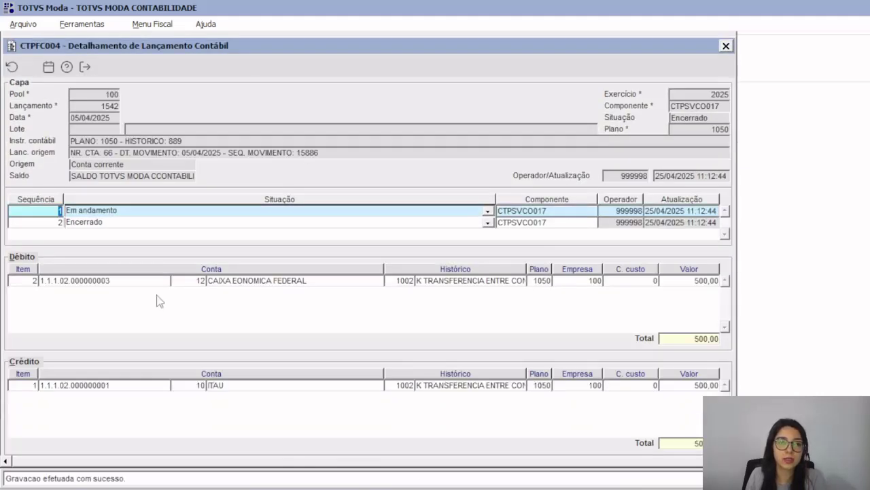
left_click(725, 46)
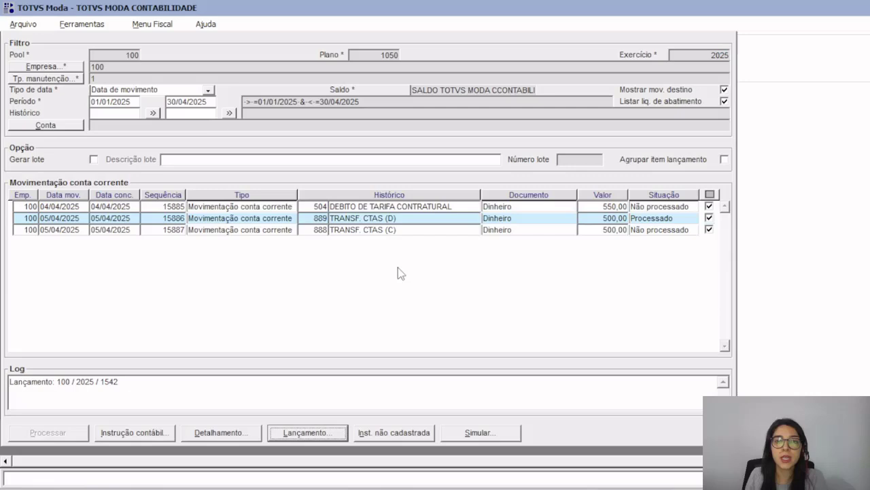
Read the log message of the TRANSF. CTAS (C) movement and compare it with the log of the TRANSF. CTAS (D) movement
left_click(434, 229)
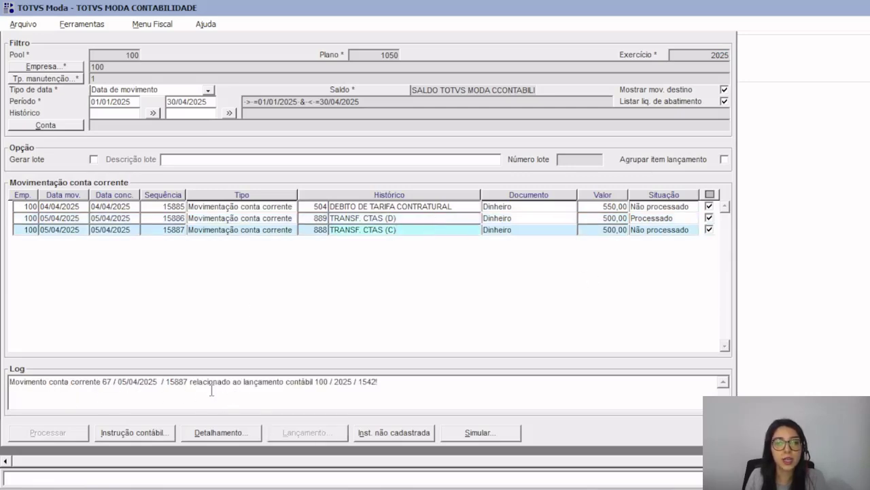
left_click_drag(214, 384, 310, 402)
left_click(406, 218)
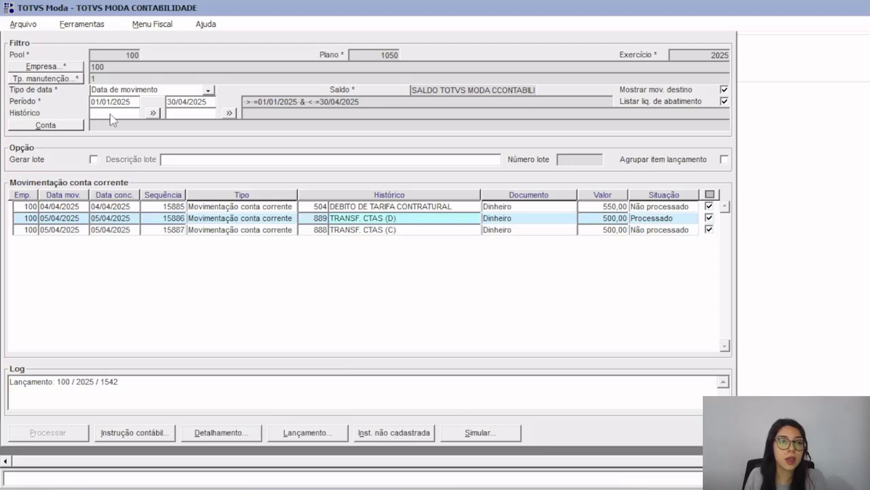
Query the current account movements again and process the checked DEBITO DE TARIFA CONTRATURAL movement
scroll(359, 304, "up", 3)
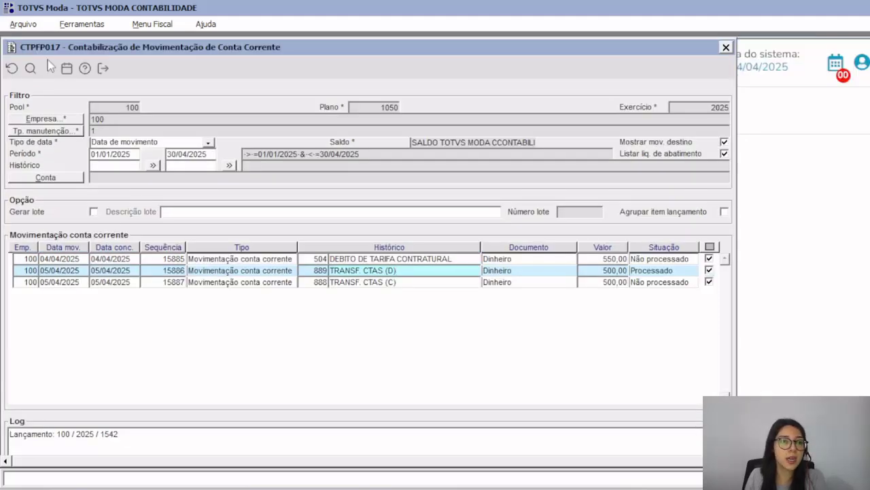
left_click(31, 71)
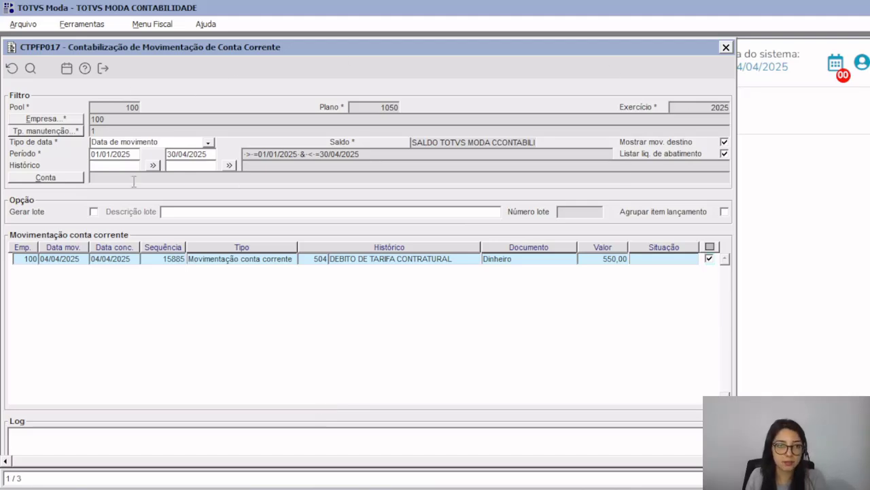
left_click(716, 116)
left_click(680, 108)
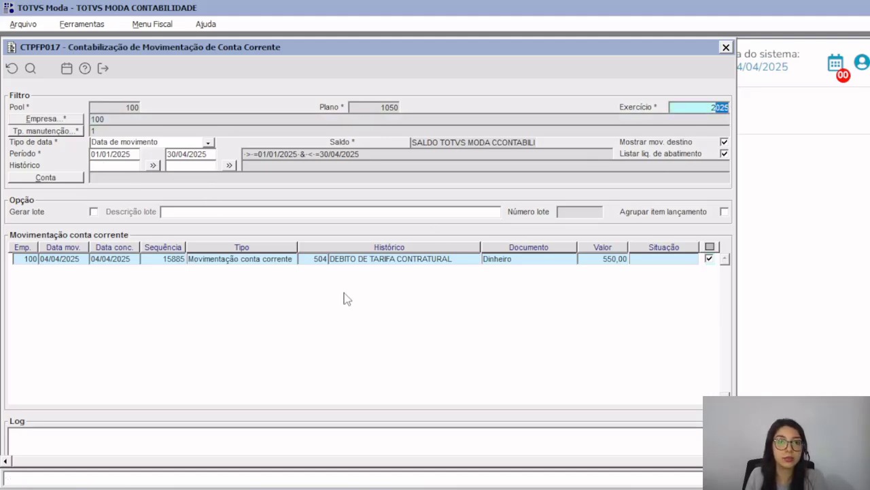
scroll(367, 306, "down", 3)
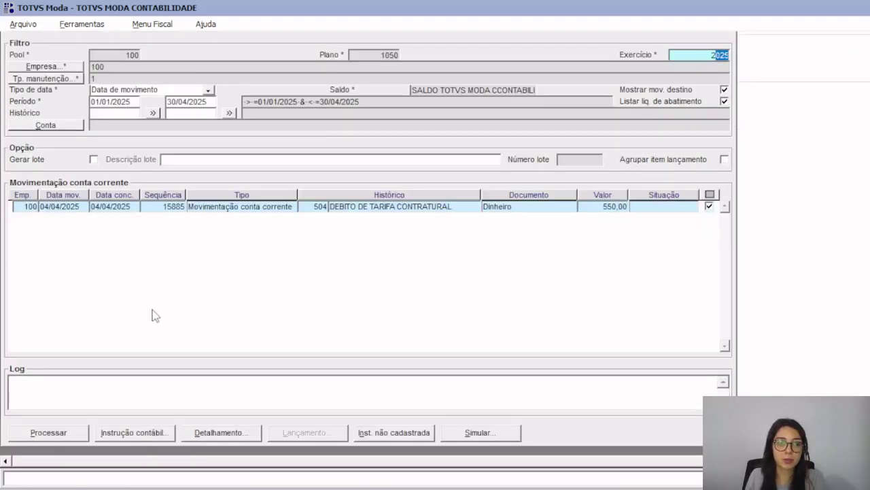
left_click(60, 433)
left_click(417, 289)
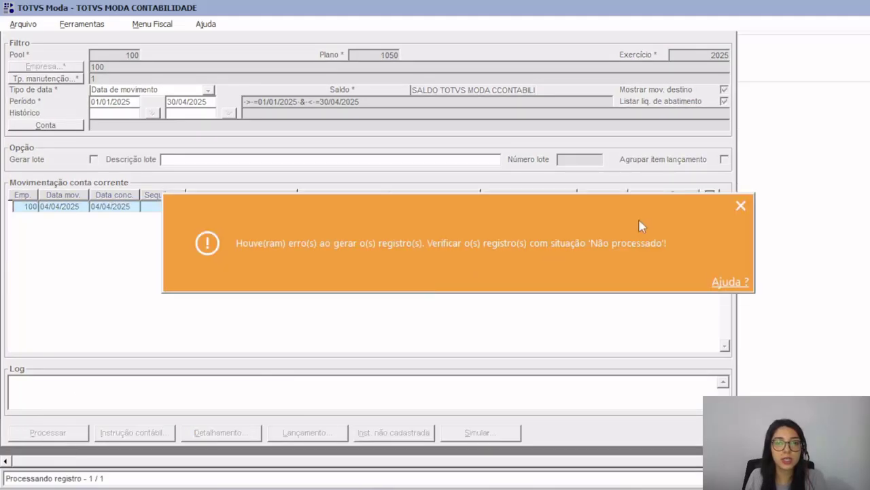
Dismiss the processing alert, read the DEBITO DE TARIFA CONTRATURAL movement's log, and look through the list of unregistered accounting instructions
left_click(738, 207)
left_click(136, 385)
triple_click(324, 378)
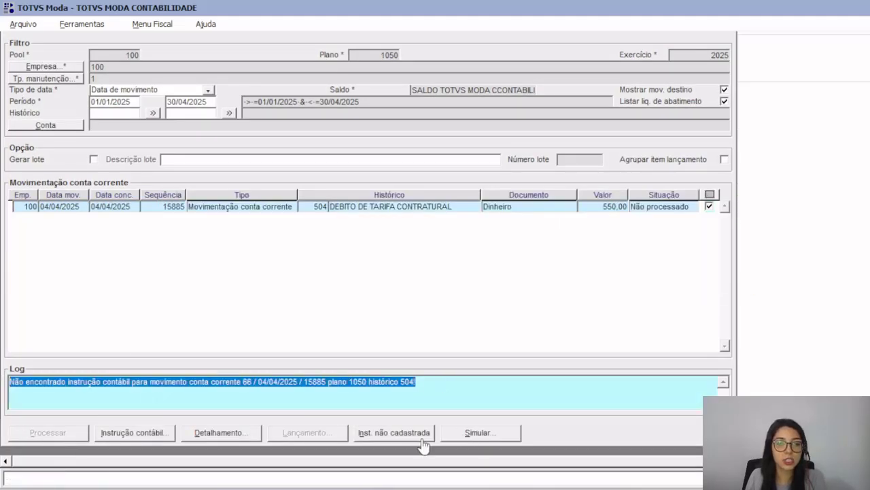
left_click(391, 435)
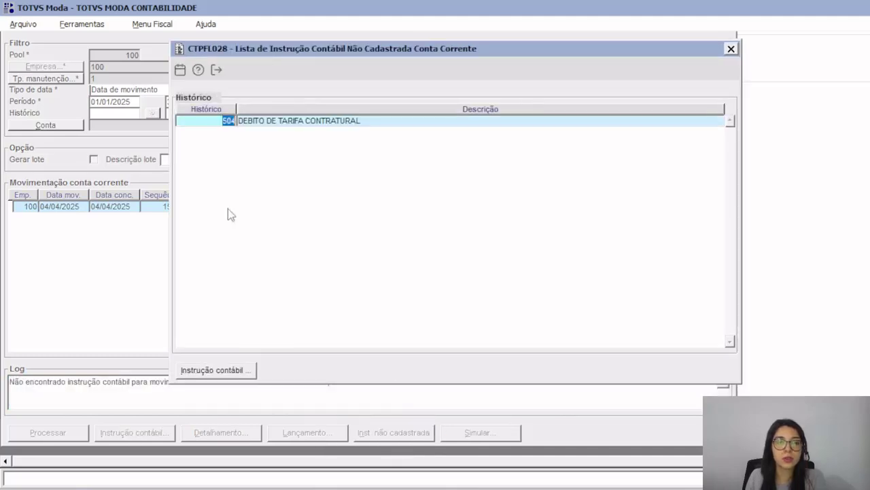
left_click(731, 49)
left_click(425, 287)
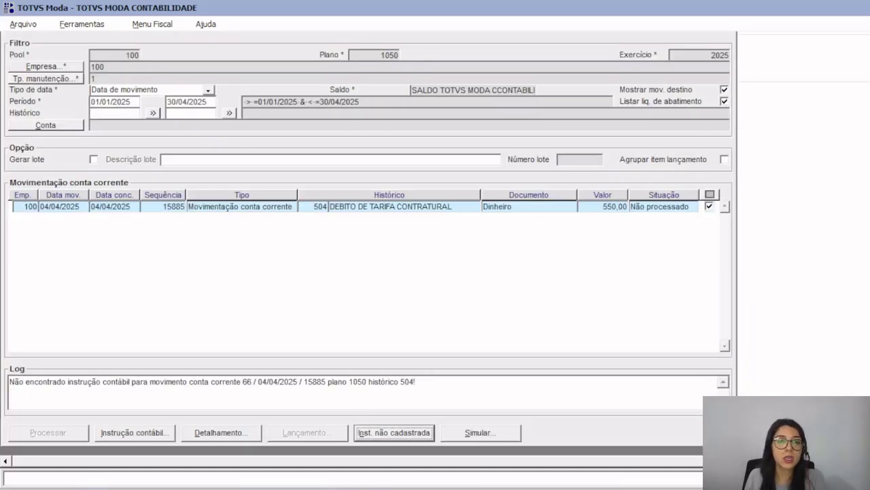
Save an accounting instruction for plan 1050, history 504, with Não contabiliza turned on, and query the movements again
left_click(130, 433)
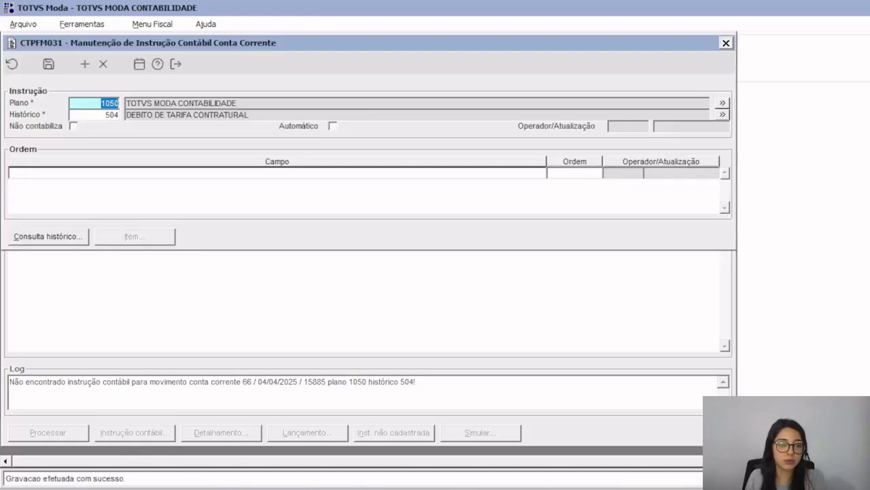
left_click(73, 125)
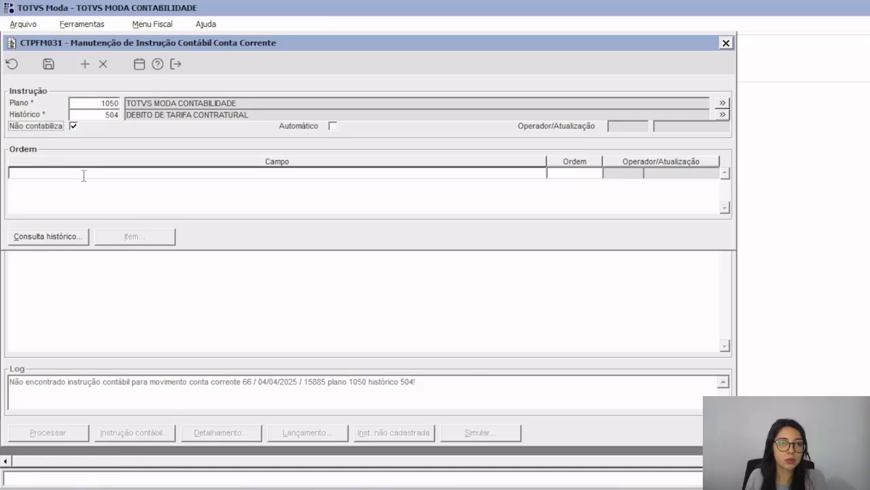
left_click(48, 63)
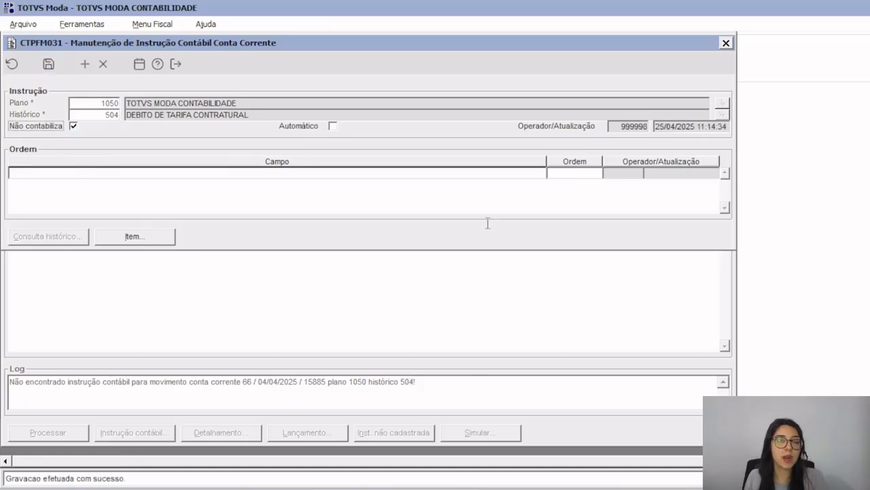
left_click(735, 242)
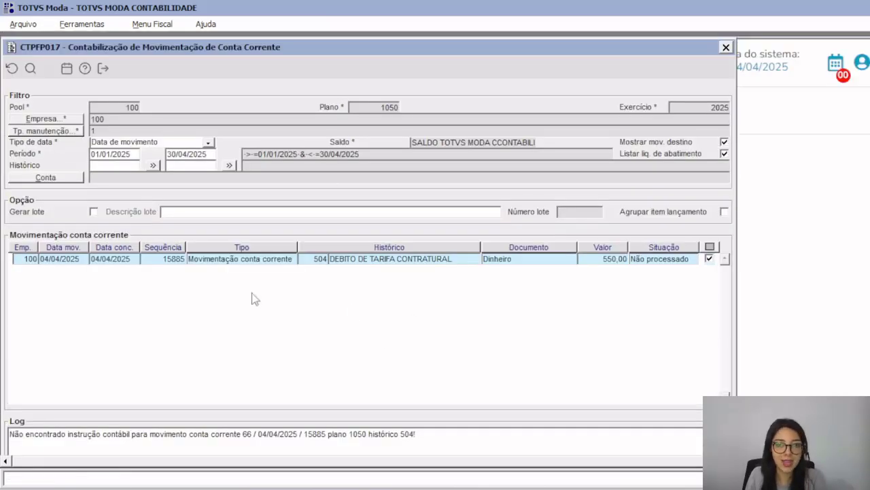
left_click(30, 68)
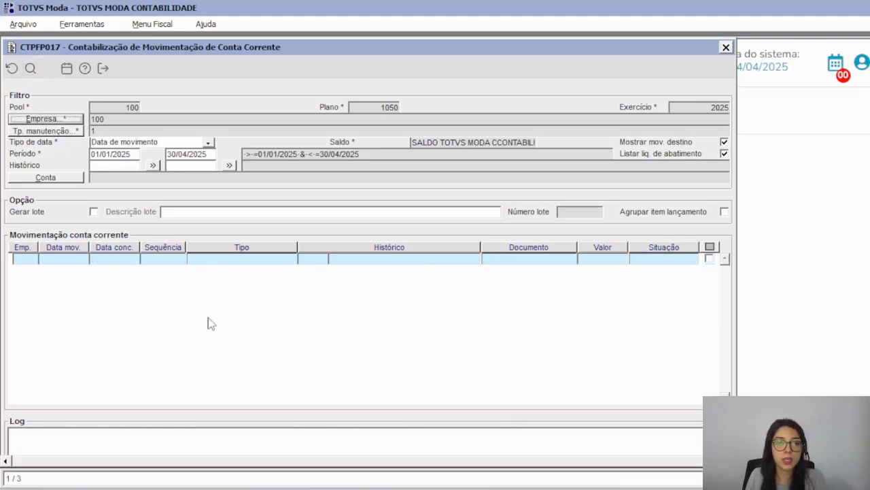
Open component CTPFM031, the maintenance of current account accounting instructions, through the auxiliary menu
left_click(97, 26)
left_click(98, 57)
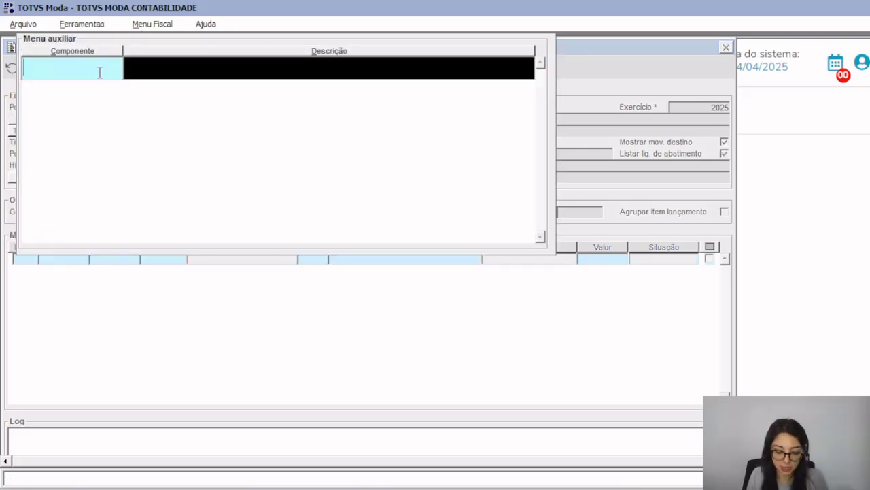
type("CTPFM031")
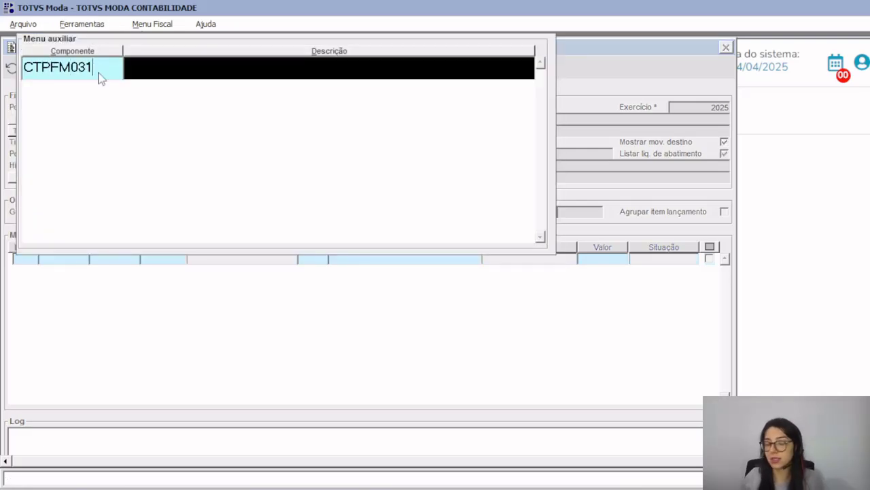
key("Return")
double_click(102, 72)
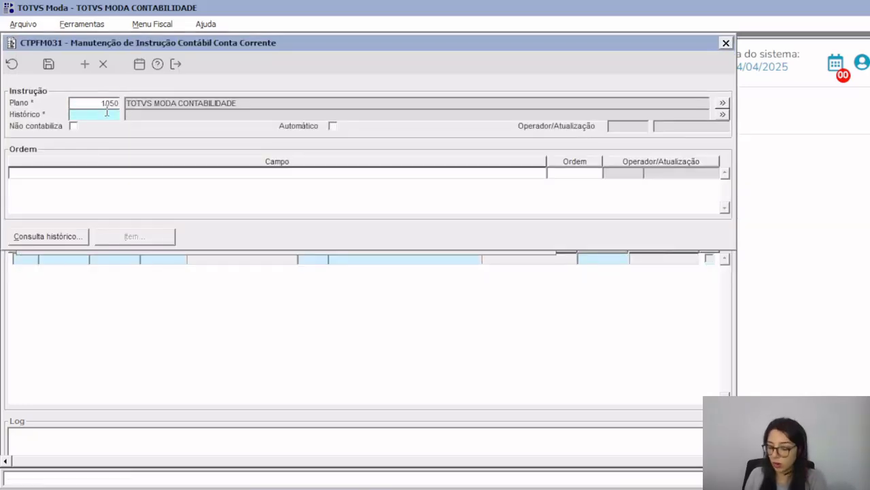
Load the accounting instruction for history 504, turn off Não contabiliza, save it, and close the maintenance window
type("504")
key("Return")
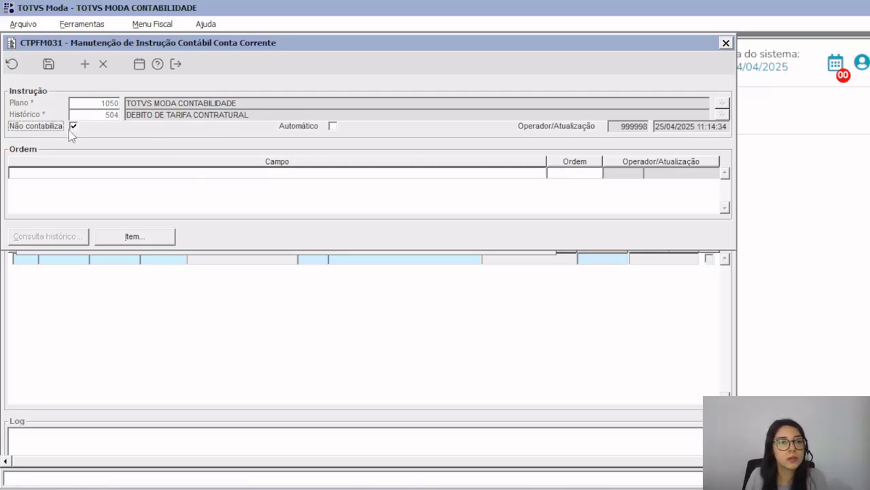
left_click(48, 63)
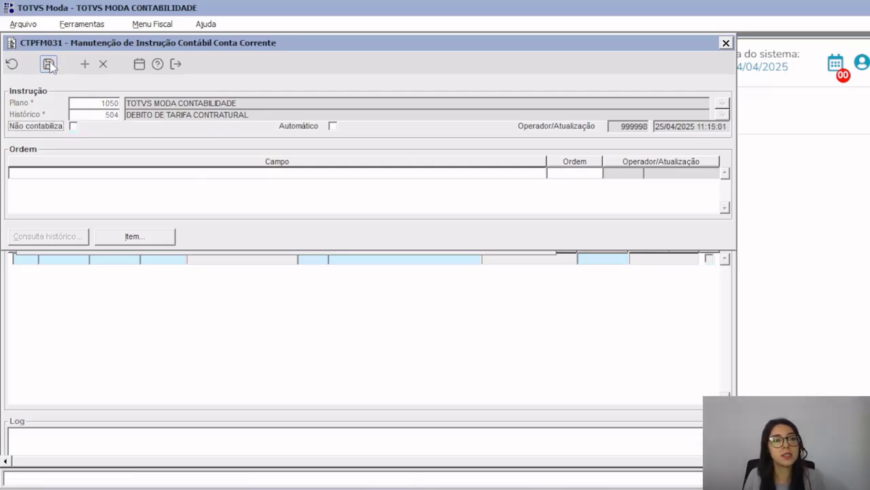
left_click(484, 291)
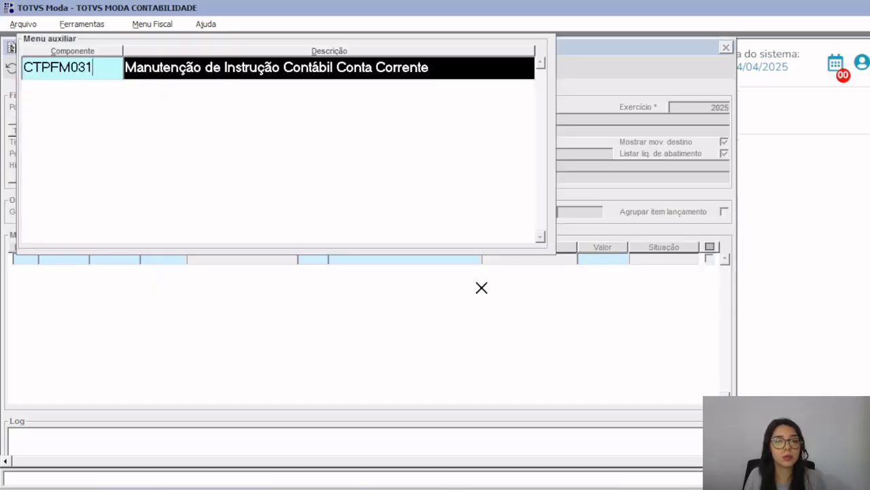
Query the movements again and add the field TIPO MANUTENCAO FINANCEIRA with order 1 to the accounting instruction for history 504
left_click(30, 68)
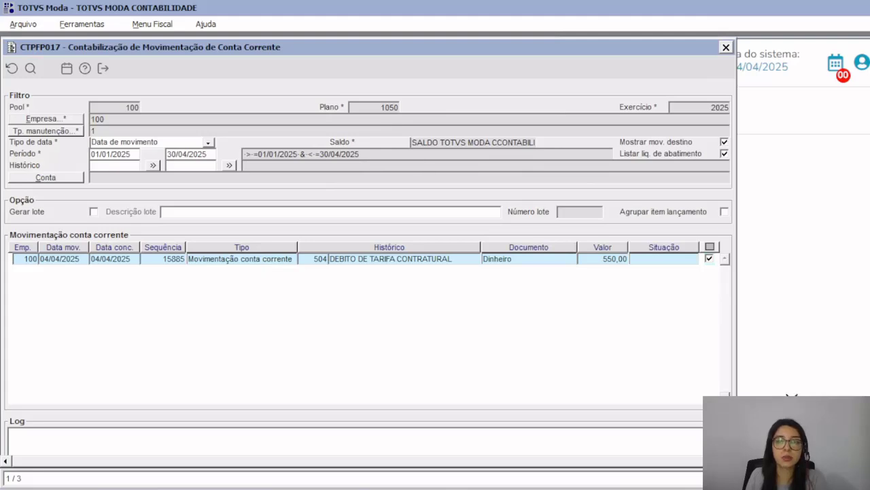
scroll(241, 258, "down", 2)
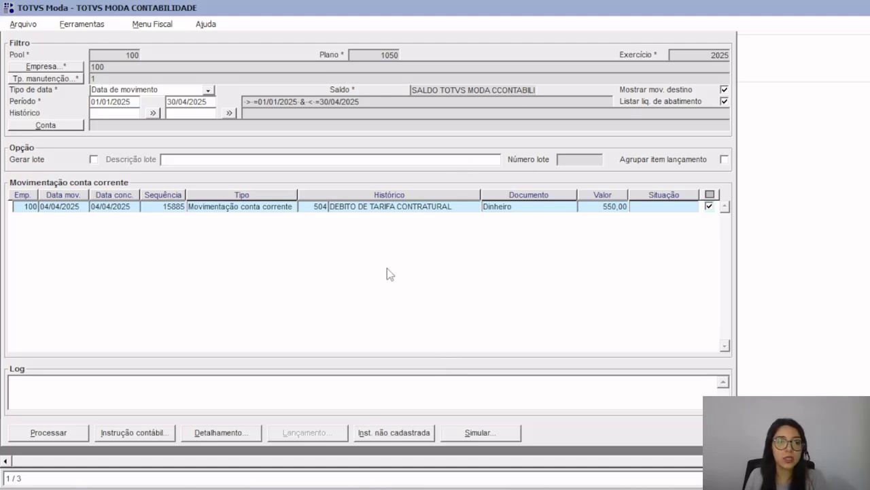
left_click(144, 432)
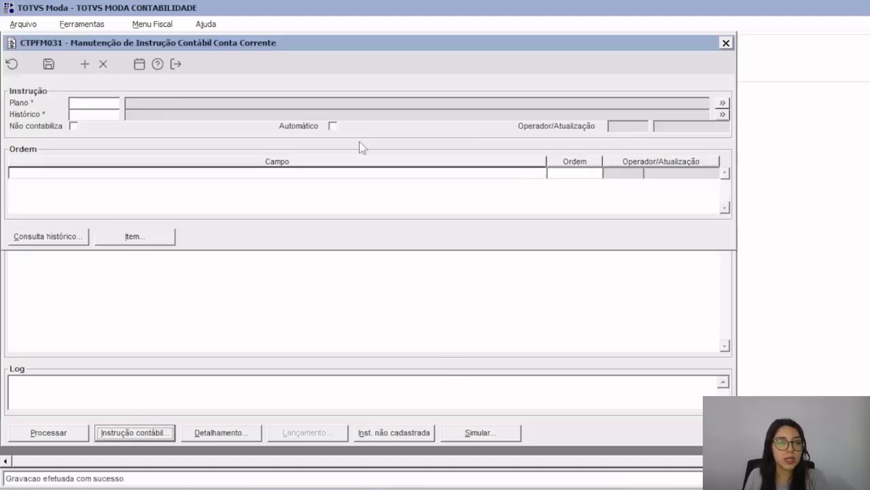
left_click(195, 171)
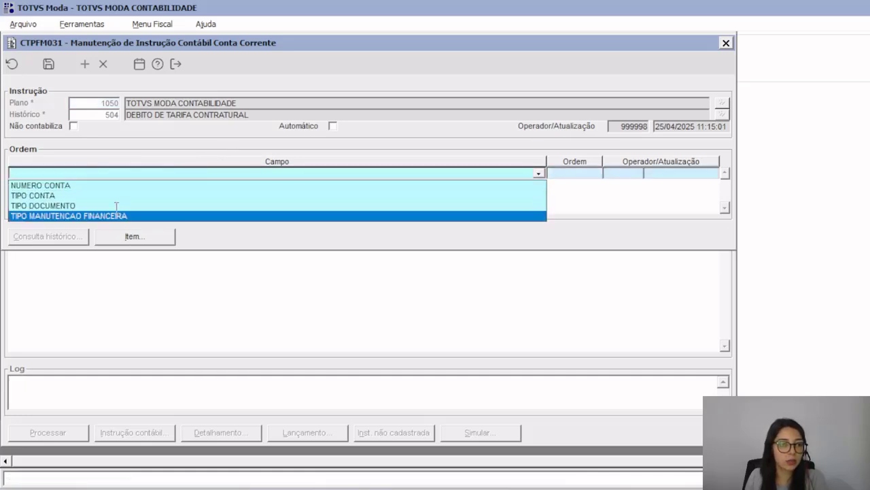
left_click(74, 215)
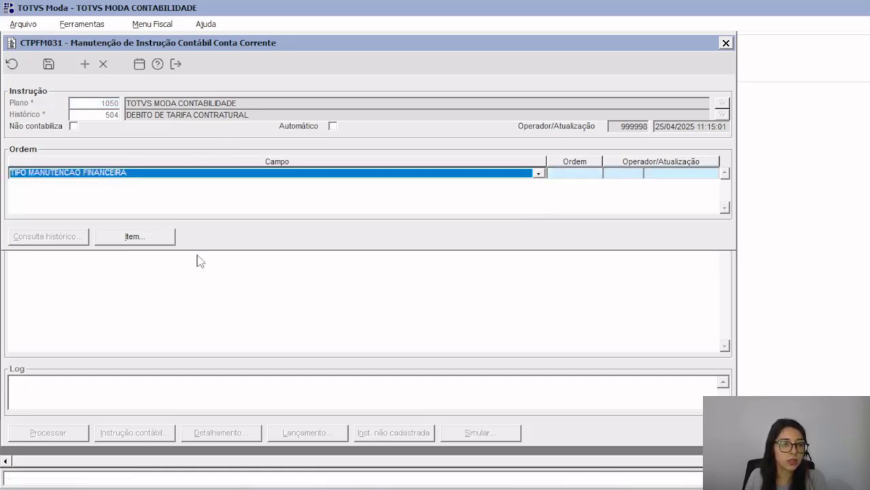
left_click(561, 173)
key("Down")
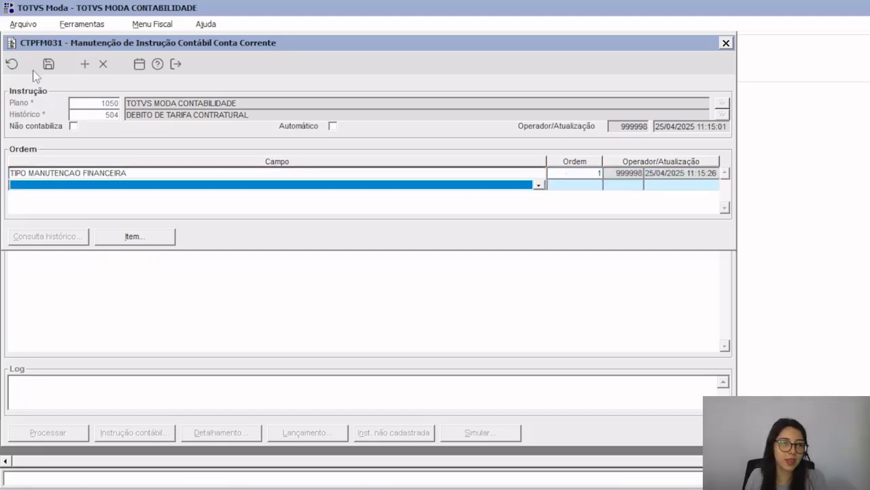
Save the history 504 instruction, turn on Não contabiliza for its item with history 5003, save the item, and return to the movements
left_click(48, 63)
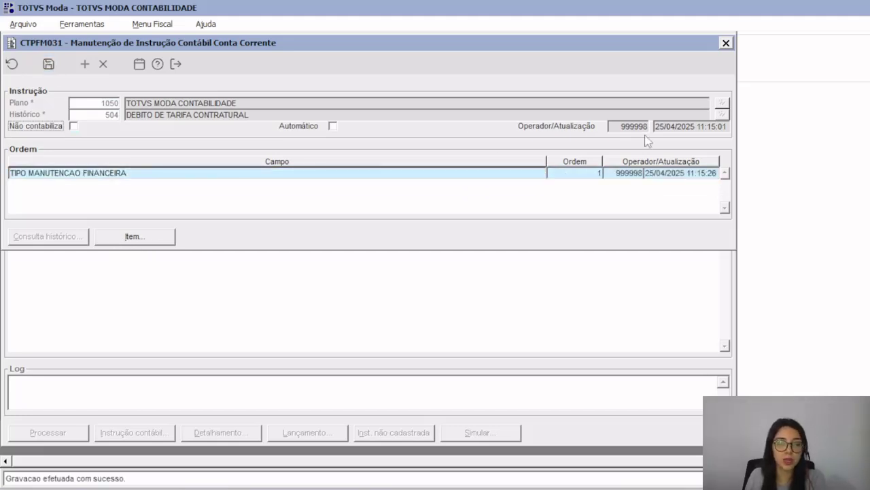
left_click(144, 236)
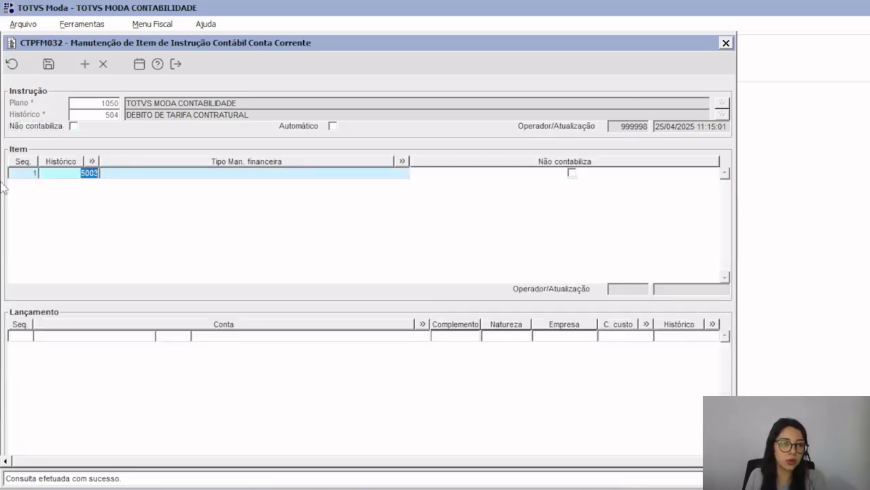
left_click(132, 173)
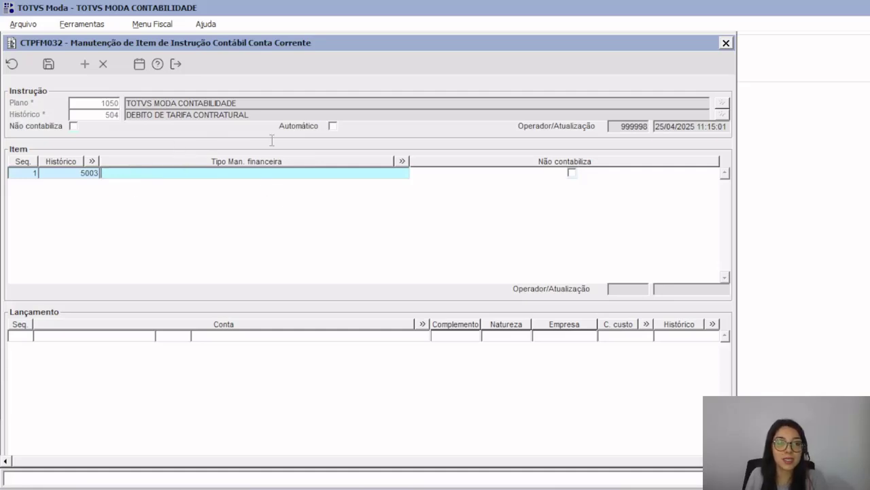
left_click(572, 172)
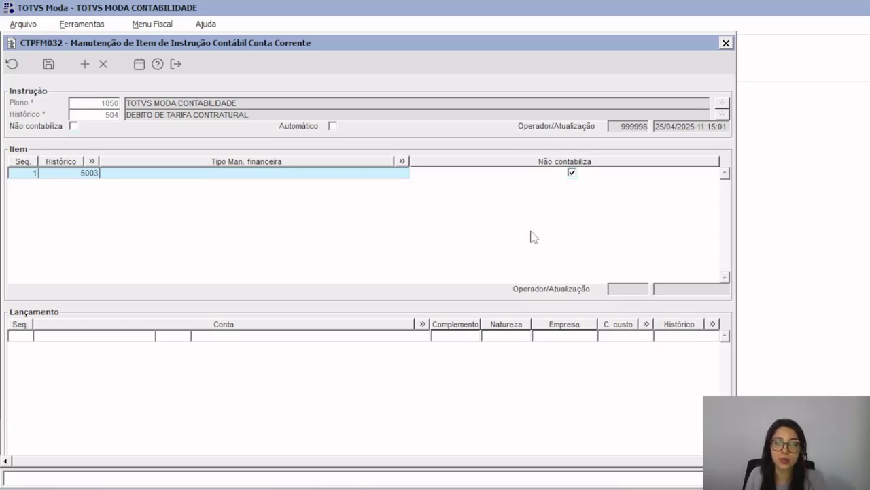
left_click(46, 65)
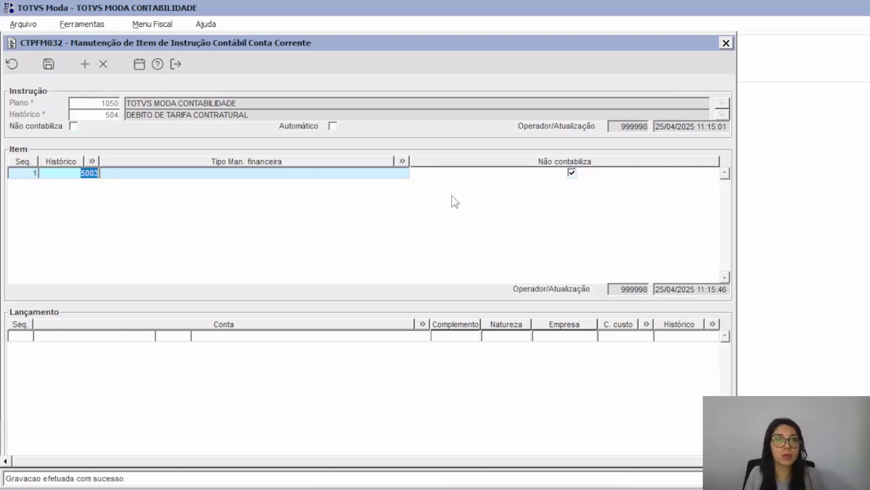
key("Escape")
key("Escape")
left_click(493, 289)
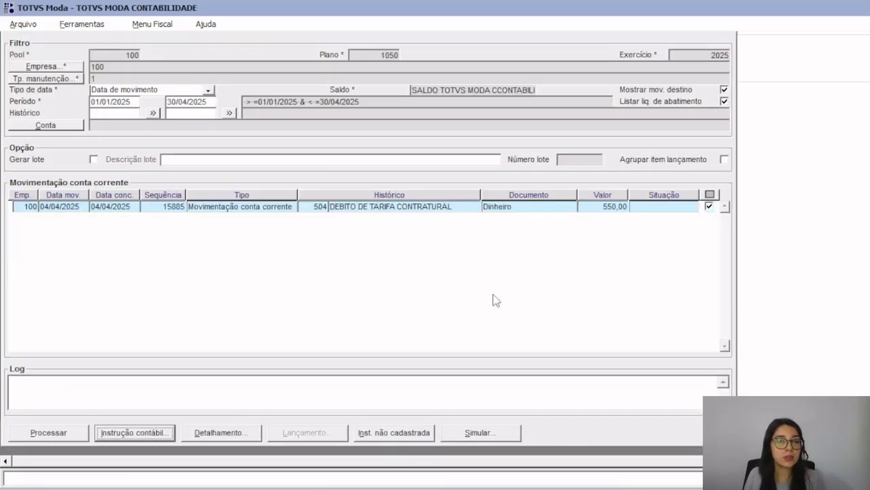
Process the history 504 movement, confirm the processing, and check the resulting log message
left_click(426, 203)
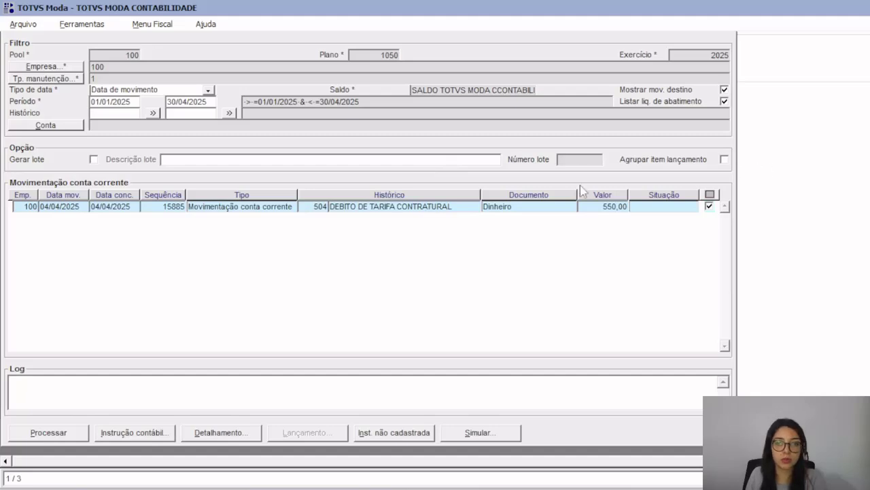
left_click(55, 433)
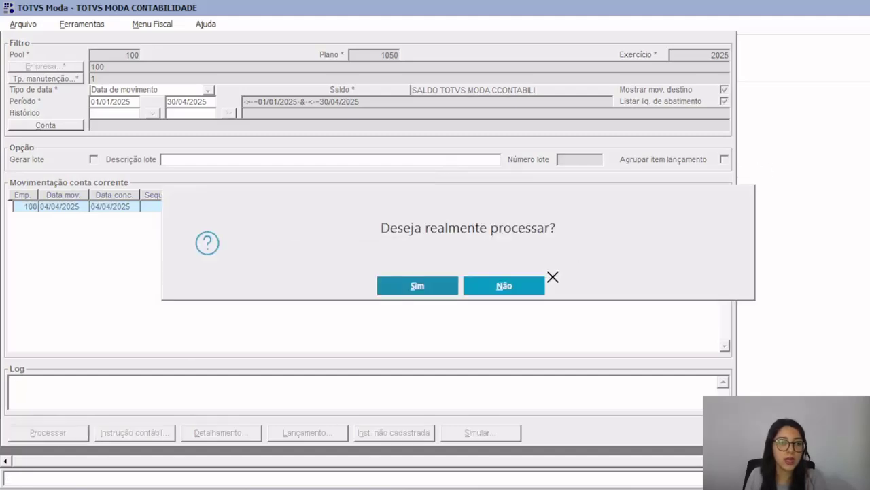
left_click(442, 291)
left_click(741, 205)
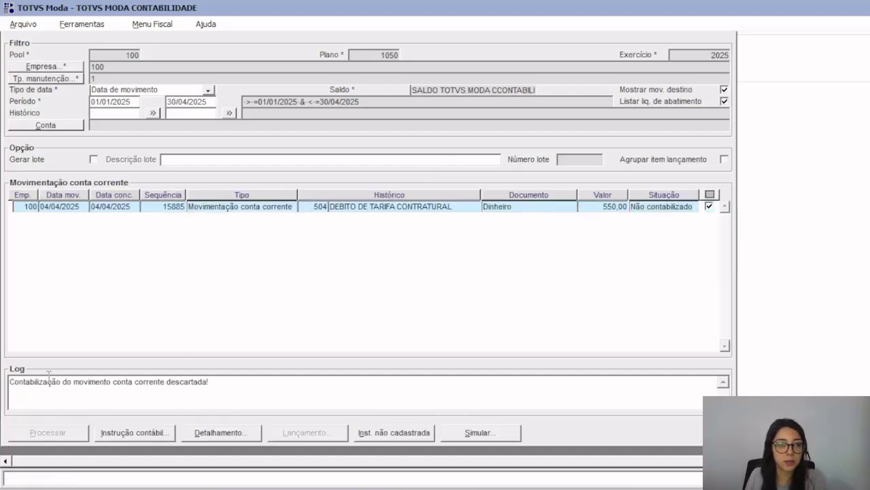
left_click_drag(28, 391, 264, 387)
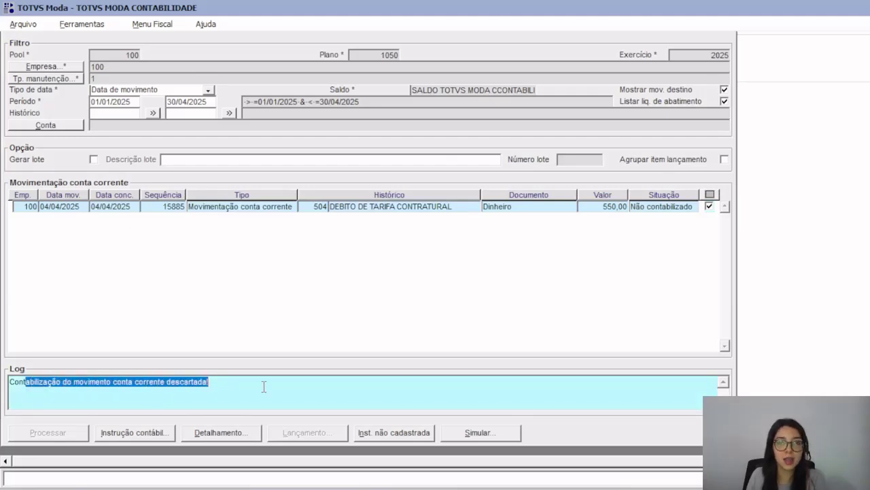
left_click(128, 434)
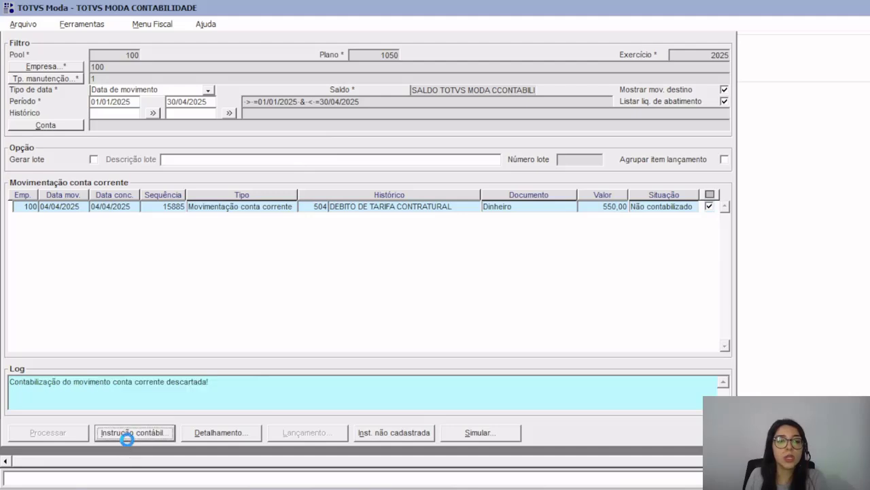
left_click(74, 127)
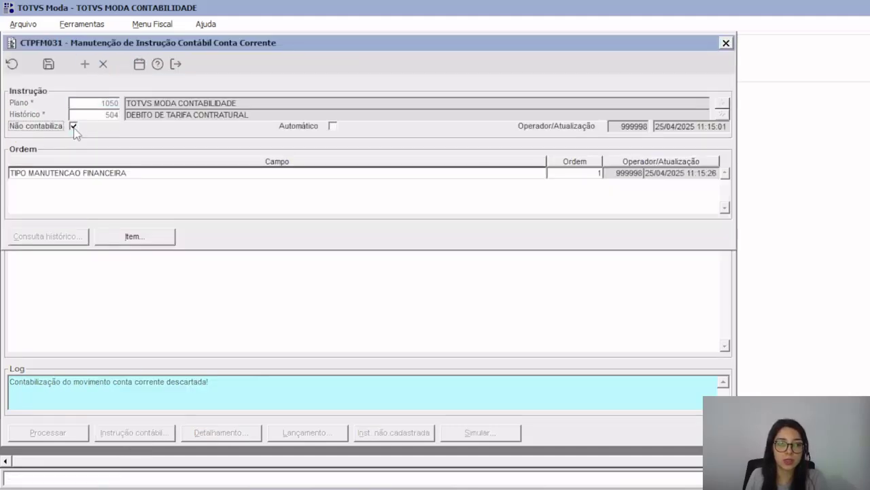
left_click(726, 42)
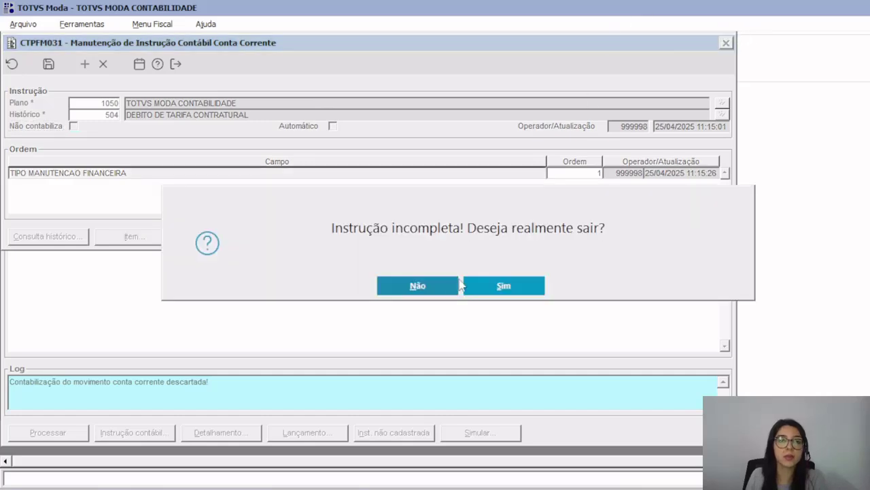
left_click(514, 283)
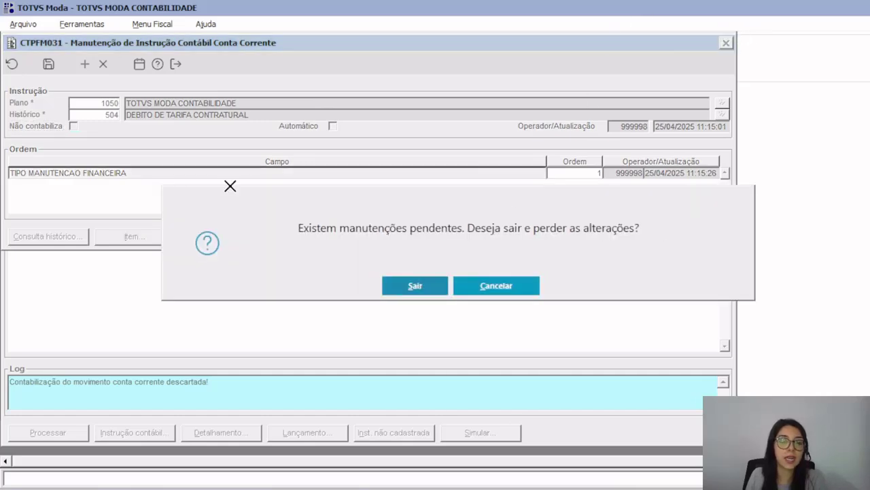
left_click(413, 286)
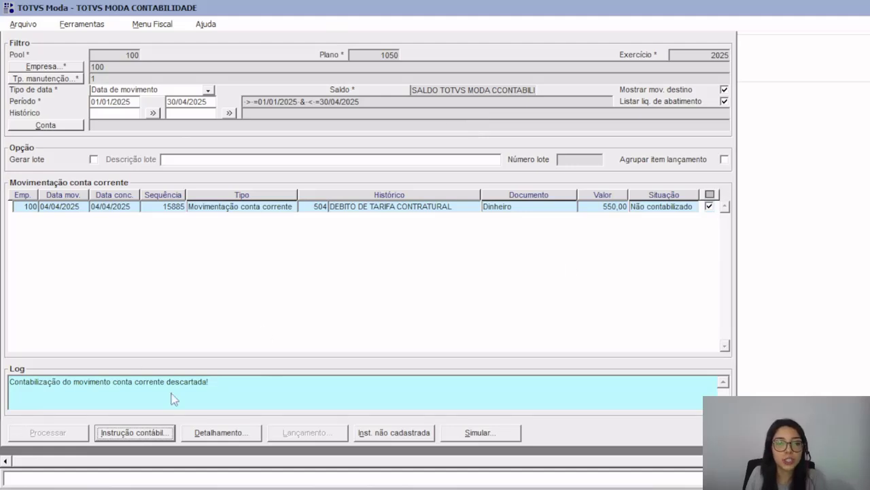
Review the log text for the history 504 movement and query the current account movements again
left_click_drag(243, 385, 2, 382)
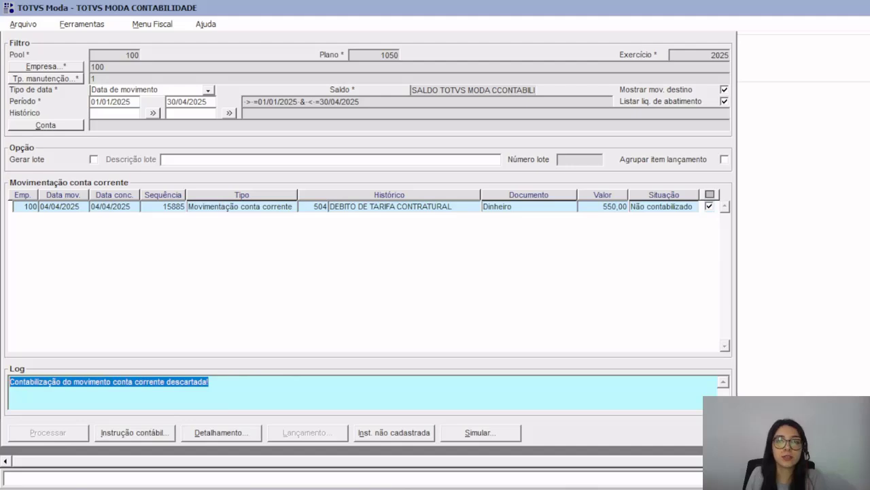
scroll(435, 245, "up", 3)
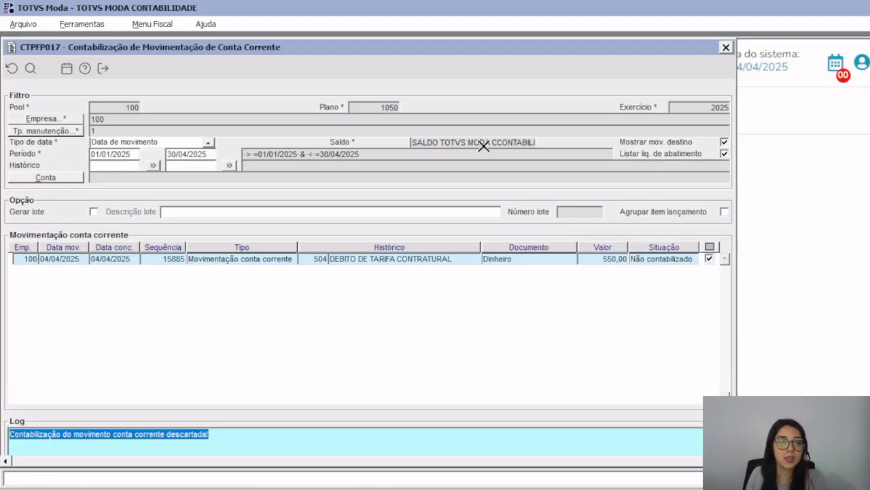
left_click(30, 69)
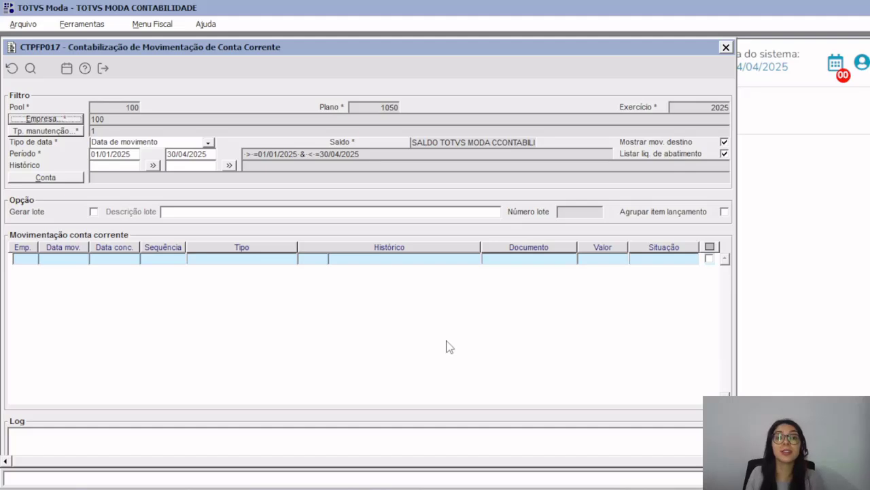
Close the accounting component and open CTPFL053, the maintenance of discarded current account movements, under Contabilidade por Pool
key("Escape")
left_click(102, 147)
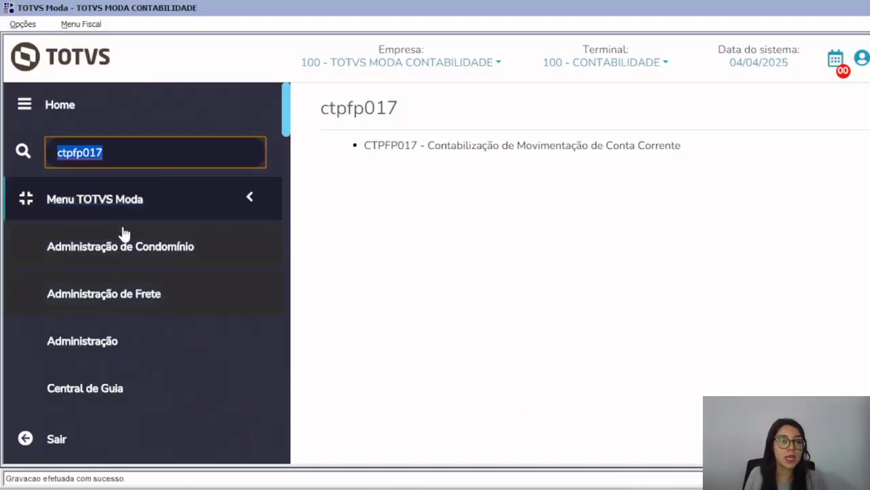
left_click(122, 204)
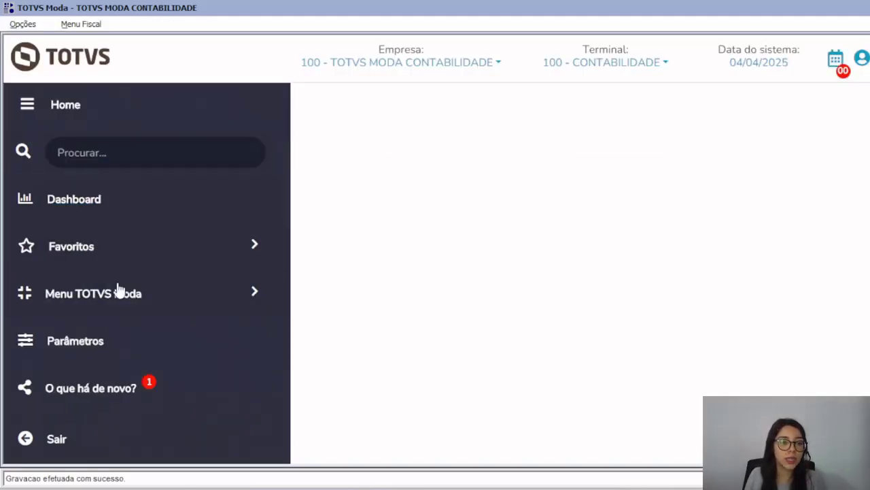
left_click(118, 293)
scroll(124, 245, "down", 10)
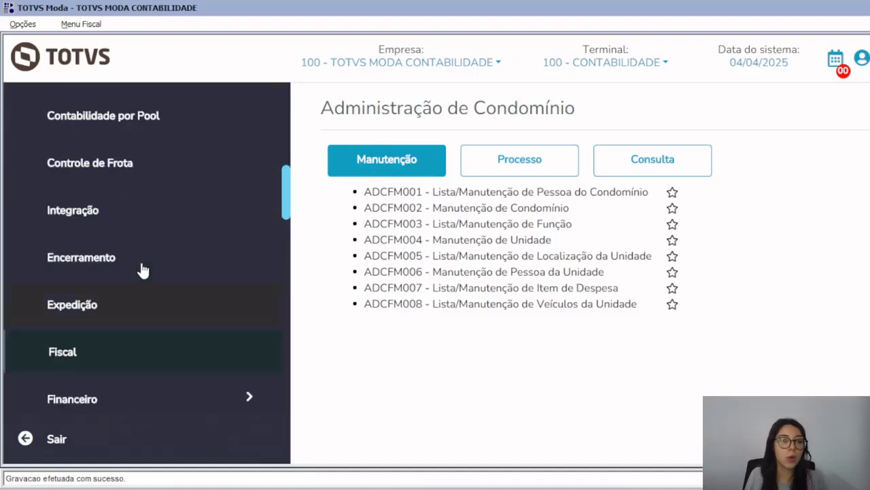
left_click(116, 116)
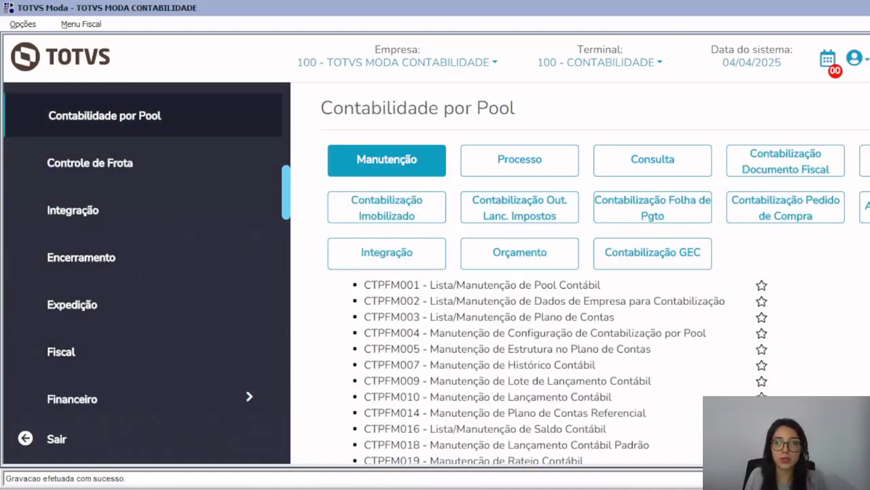
left_click(865, 161)
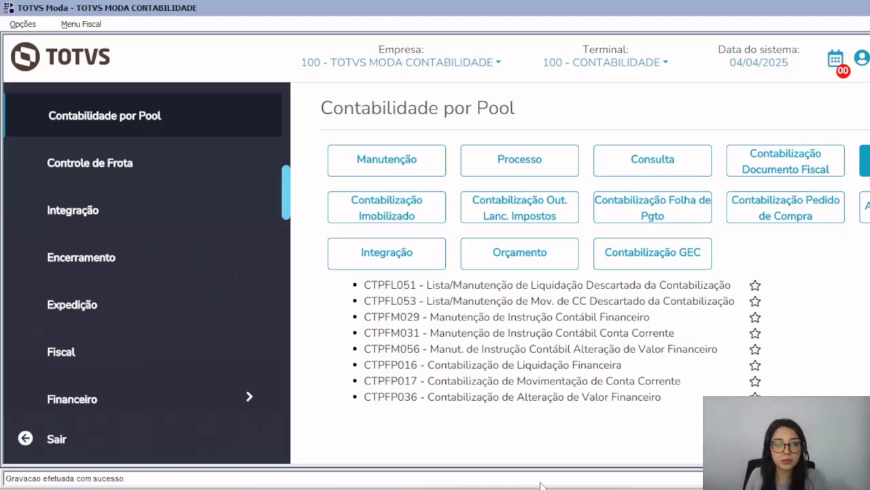
left_click(406, 300)
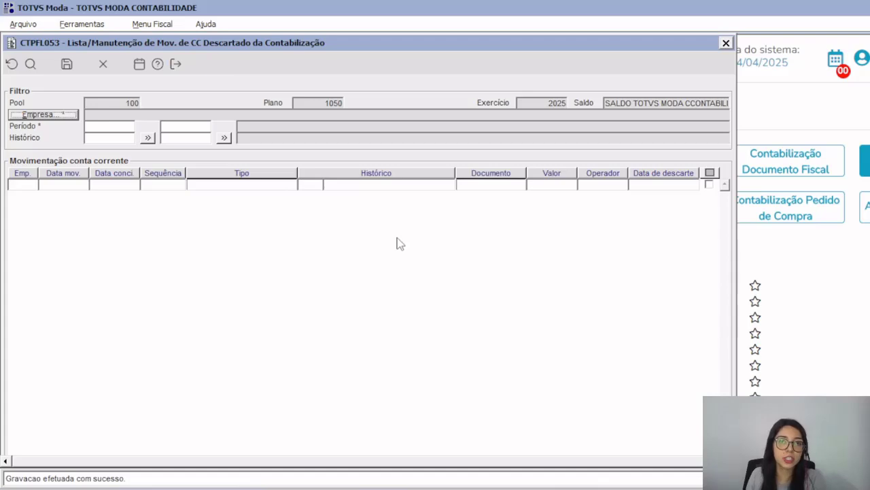
Query the discarded movements for company 100 in the period 01/01/2025 to 30/04/2025
left_click(46, 115)
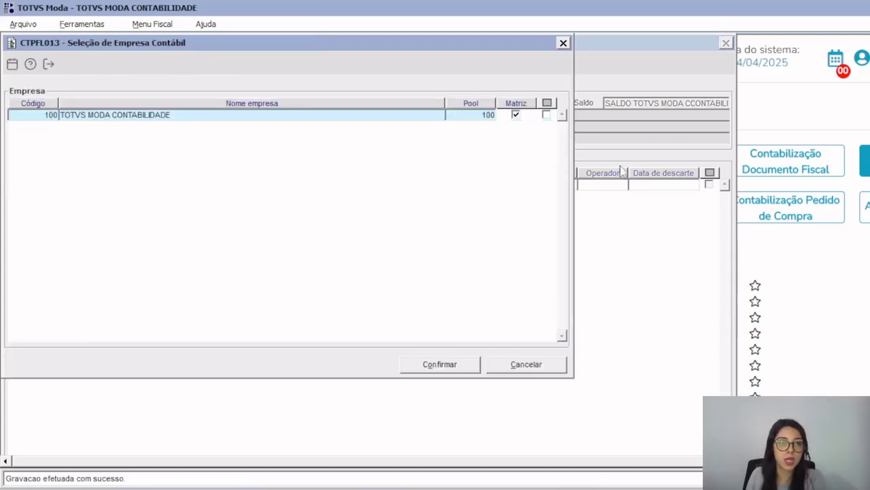
left_click(546, 115)
left_click(463, 367)
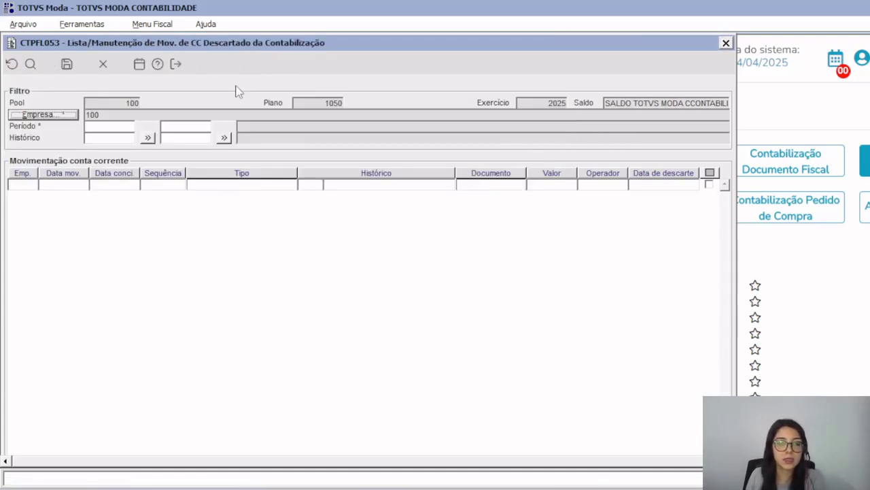
left_click(117, 137)
left_click(114, 129)
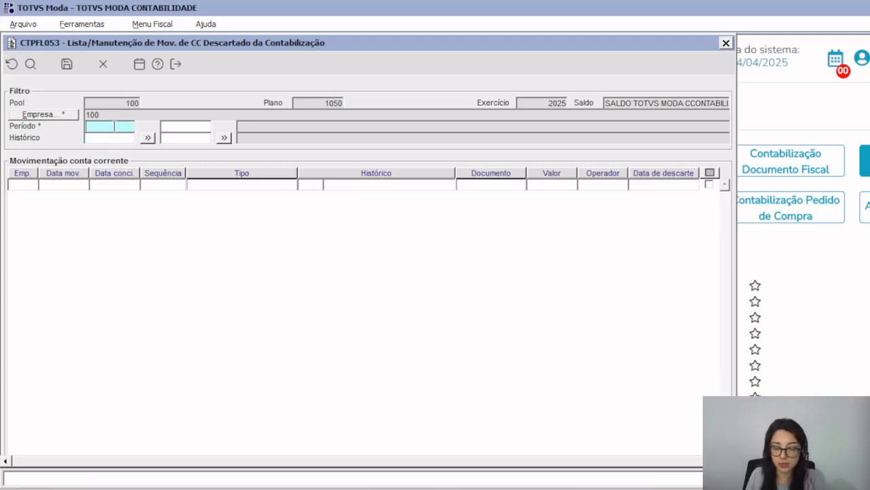
type("01/01/2025")
key("Tab")
type("30042025")
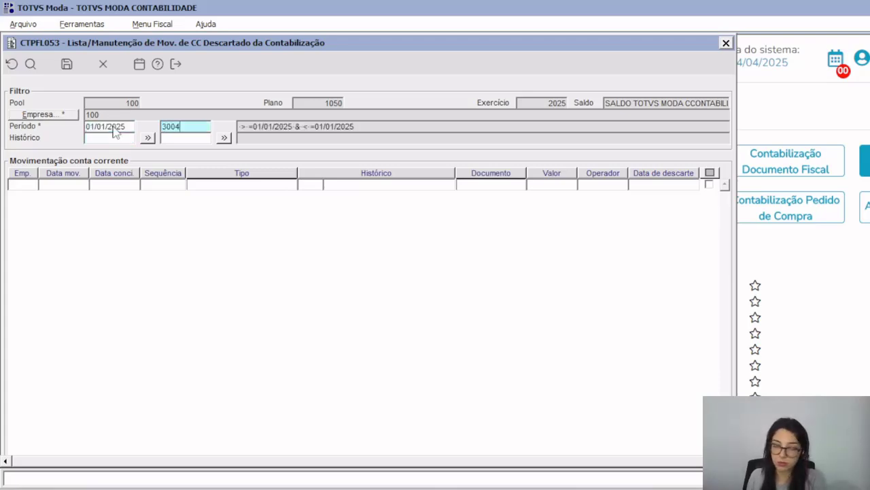
key("Tab")
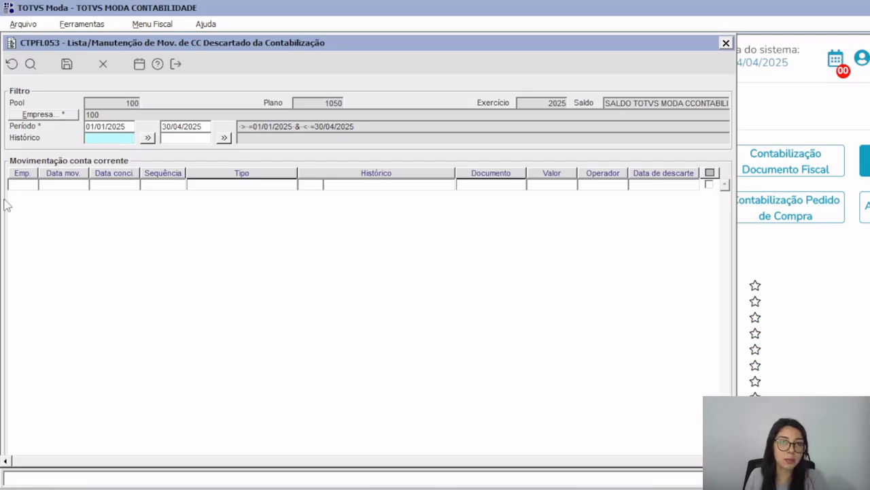
left_click(30, 63)
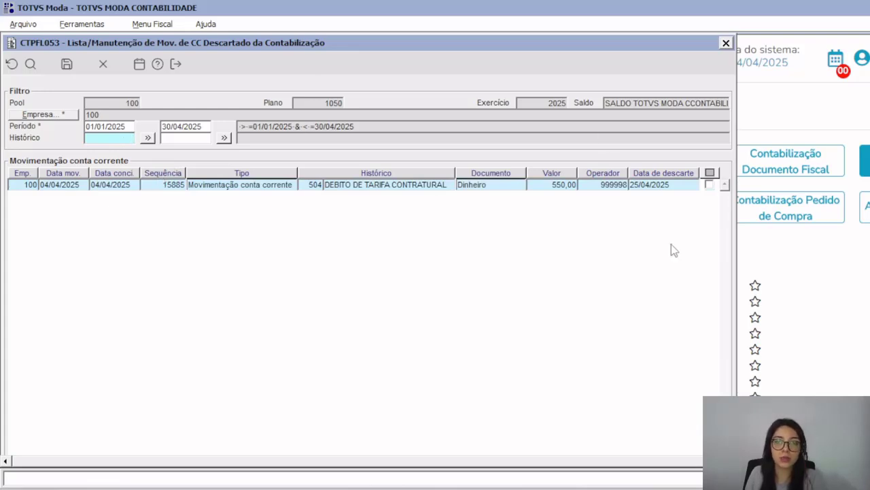
Remove the discarded history 504 movement from CTPFL053, save the deletion, and close the component
left_click(709, 172)
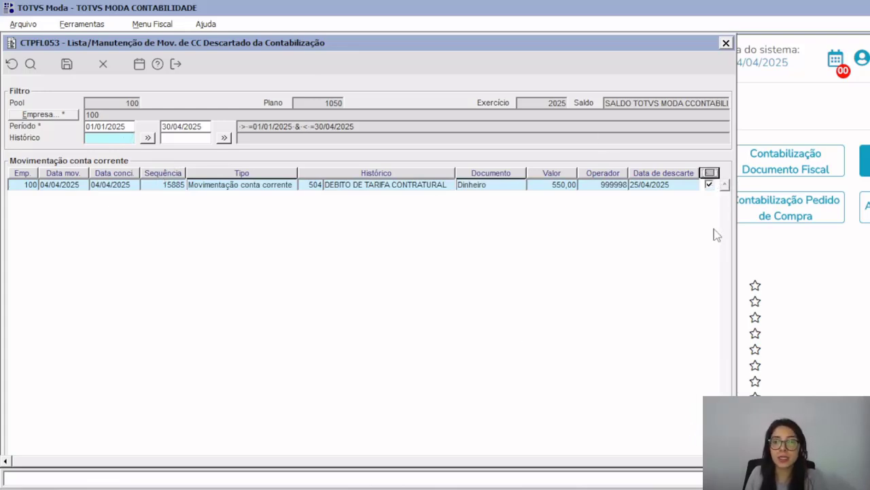
left_click(676, 187)
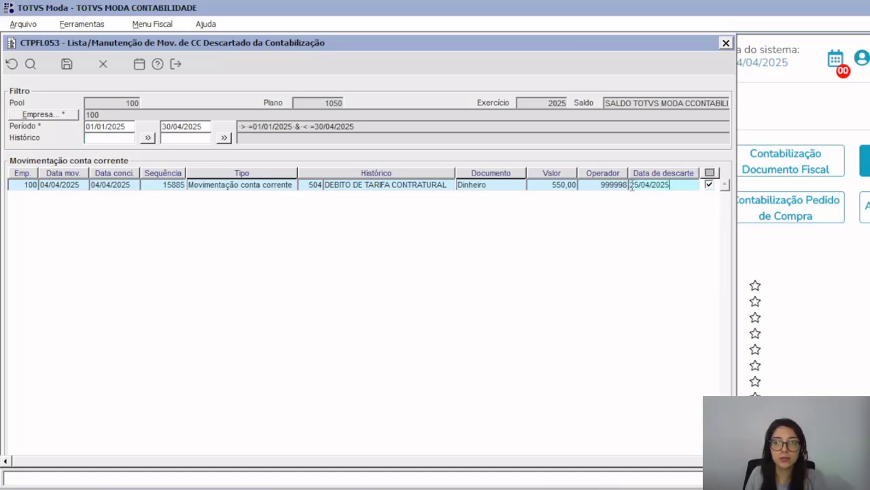
scroll(435, 272, "down", 1)
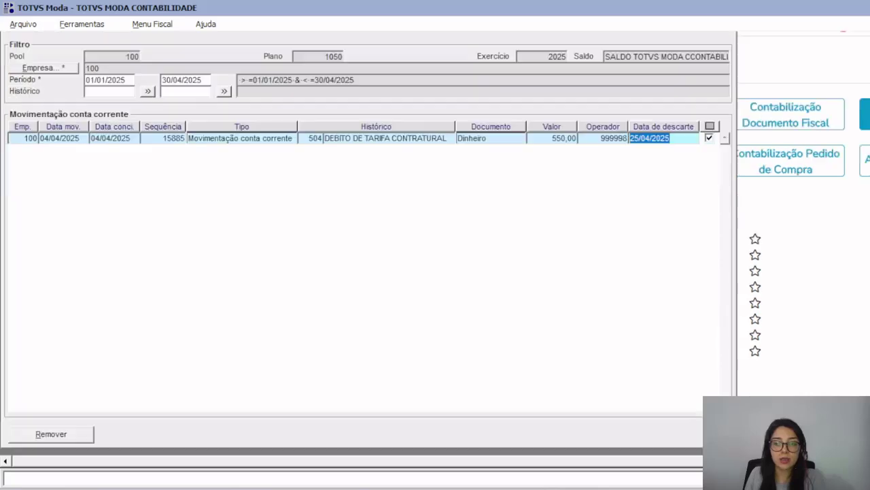
left_click(54, 435)
left_click(449, 281)
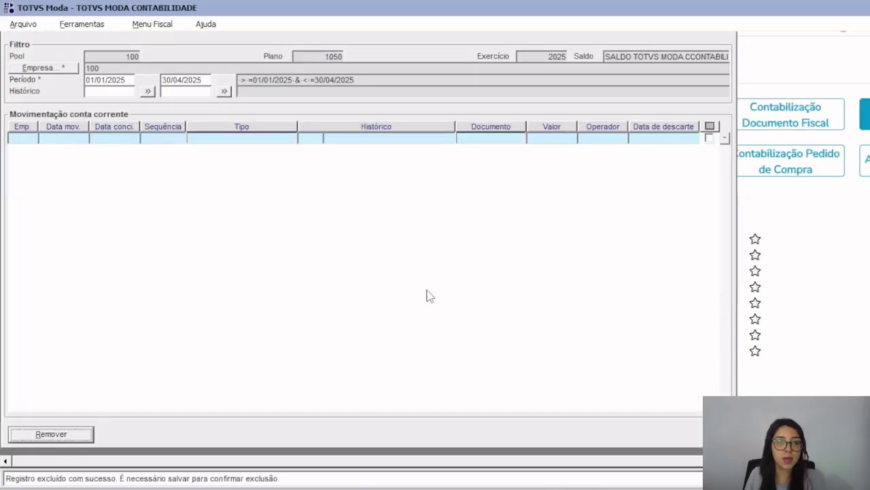
scroll(435, 245, "up", 1)
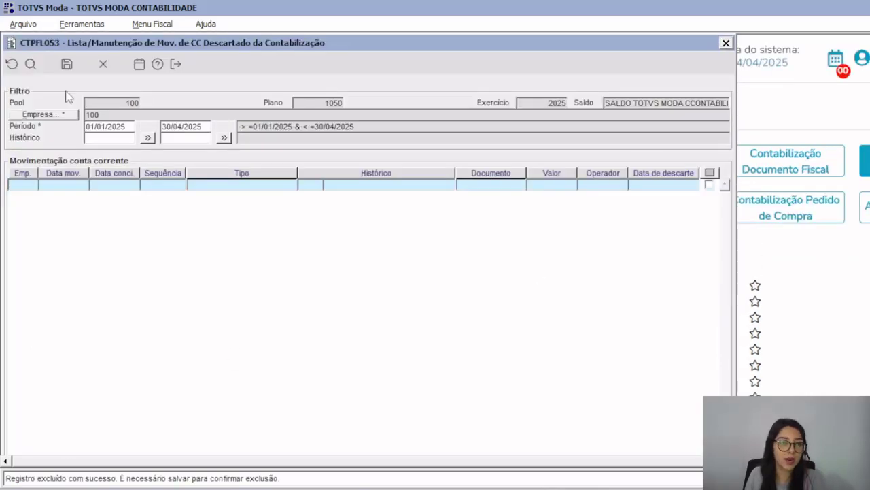
left_click(66, 64)
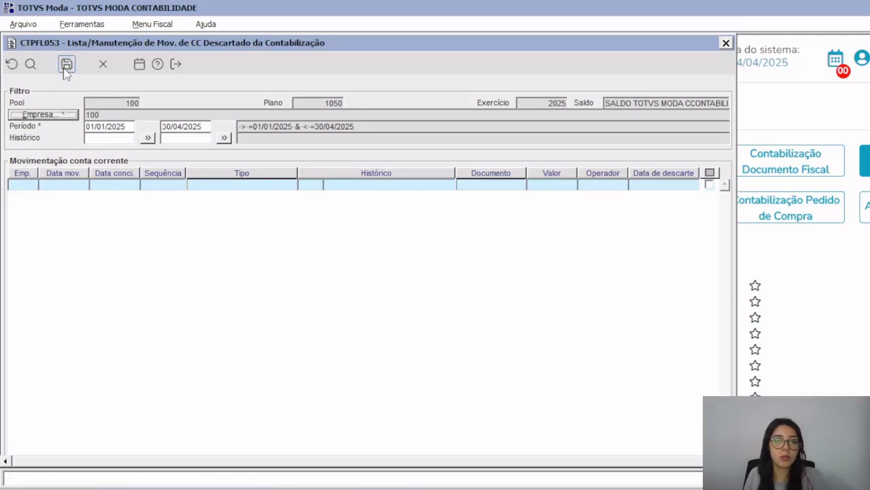
key("Escape")
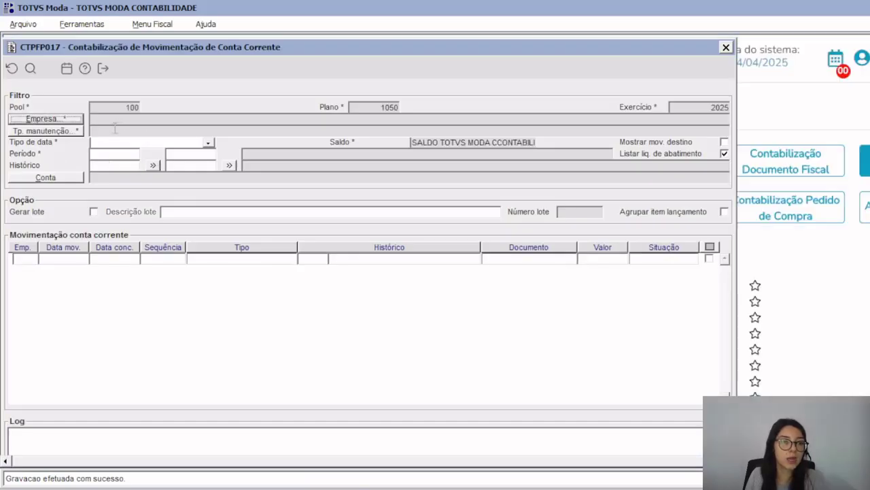
In CTPFP017, filter the current account movements by company 100 and maintenance type 1, BANCO
left_click(77, 117)
left_click(546, 115)
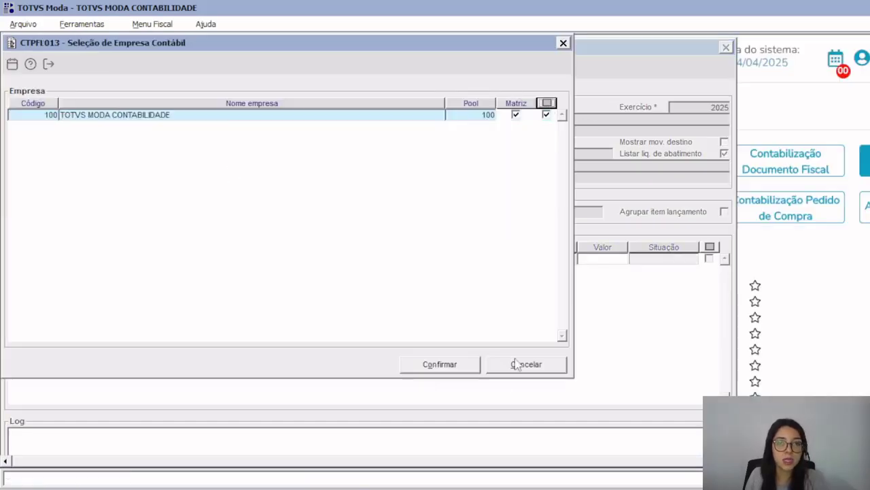
left_click(472, 362)
left_click(439, 364)
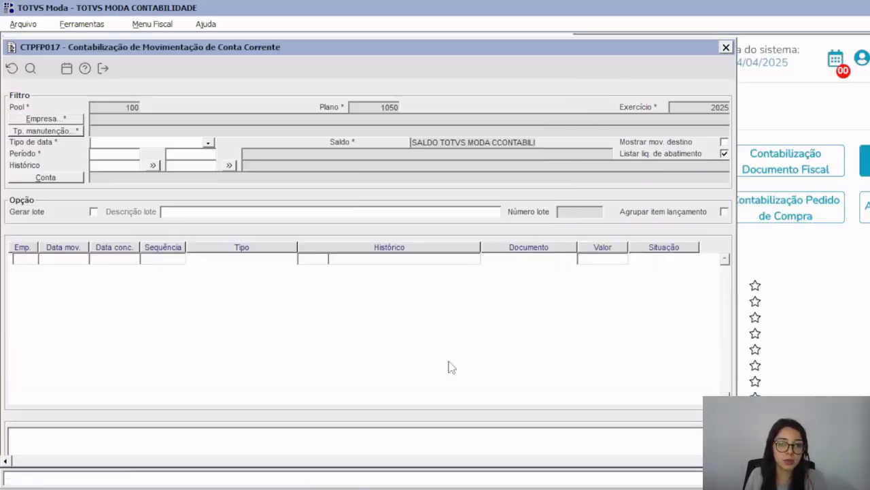
left_click(63, 129)
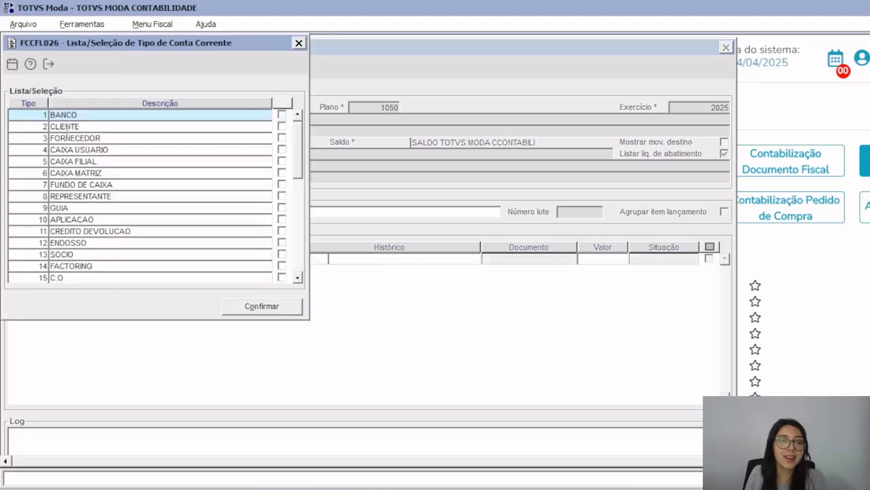
left_click(282, 114)
left_click(266, 312)
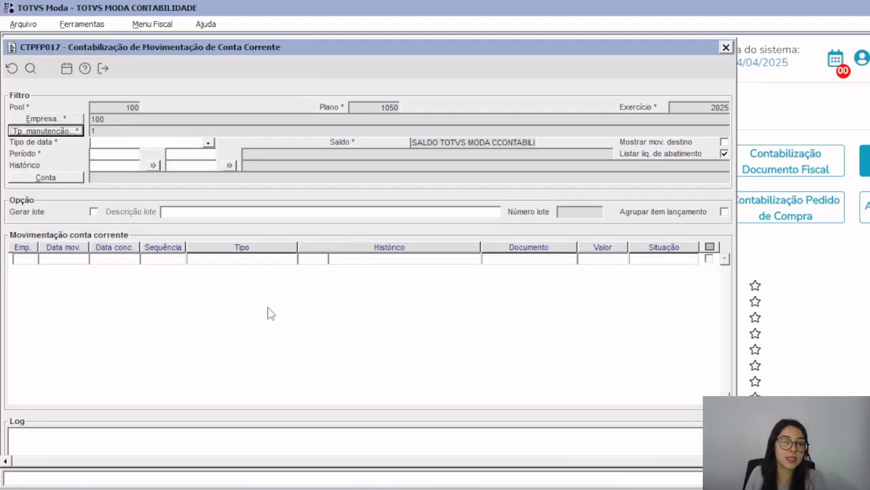
Set the date type to Data de movimento and the period to 01/01/2025 to 30/04/2025, and query the movements
left_click(143, 144)
left_click(132, 155)
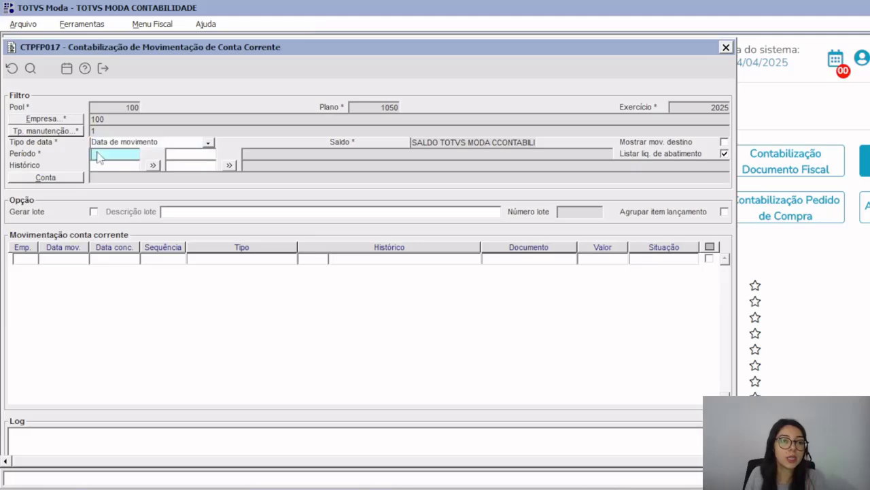
type("0")
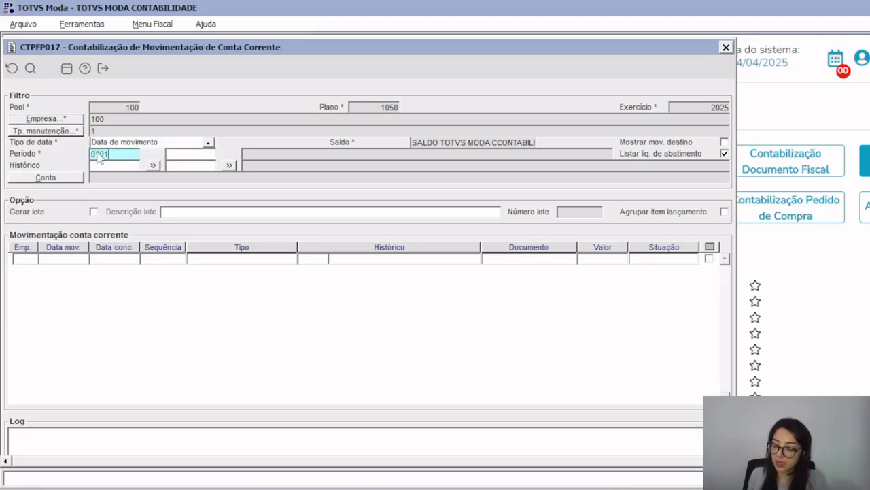
type("1/01")
key("Tab")
type("3004")
key("Tab")
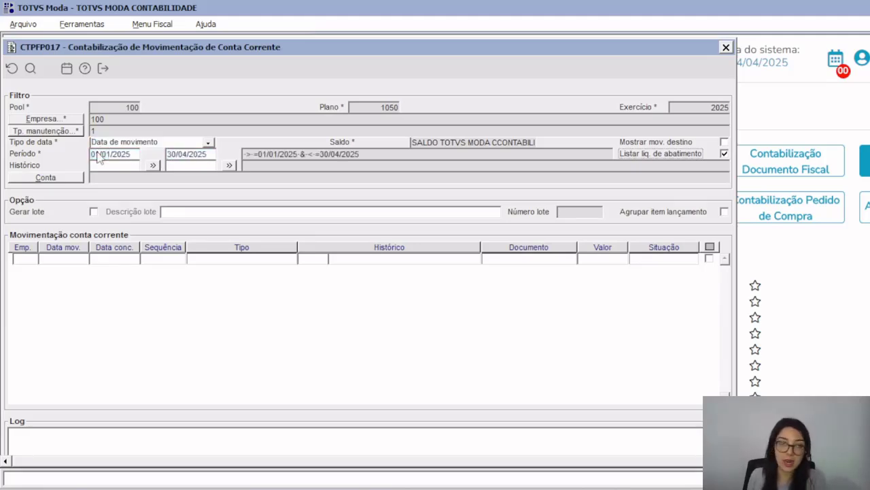
left_click(30, 68)
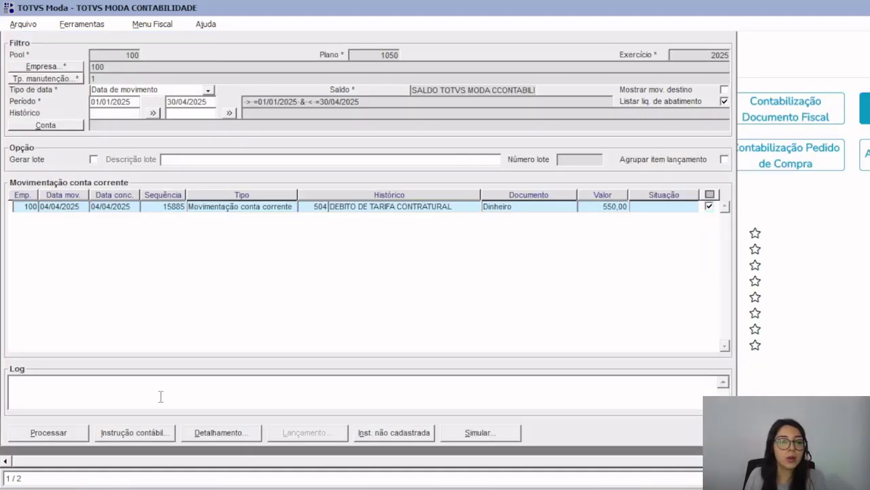
Clear Não contabiliza on the history 5003 item of the movement's accounting instruction, save it without entries, and exit the instruction
left_click(140, 433)
left_click(144, 235)
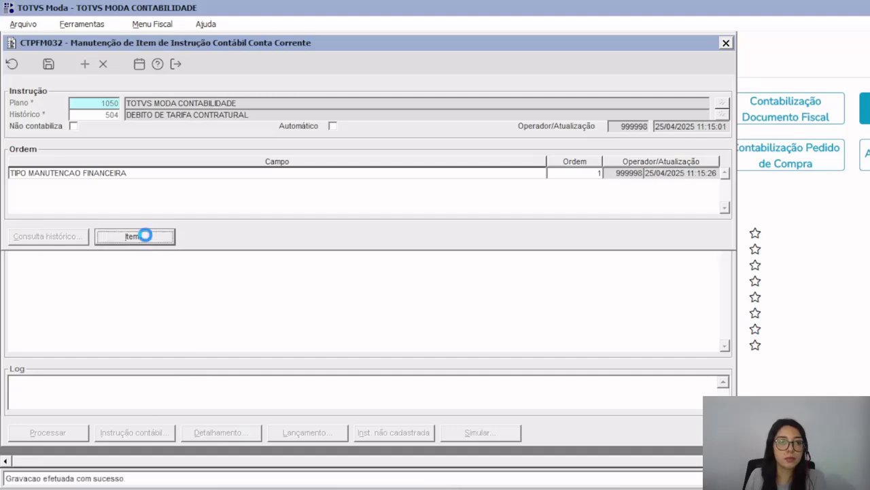
left_click(572, 173)
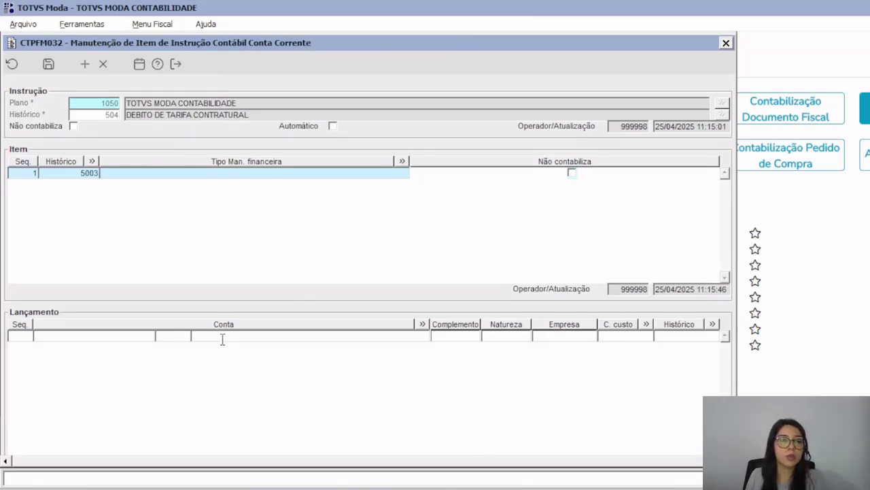
left_click(144, 338)
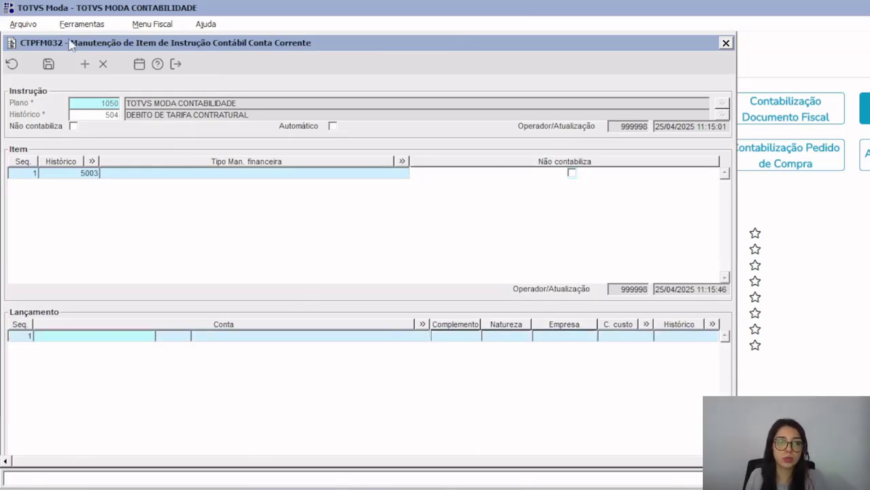
left_click(48, 63)
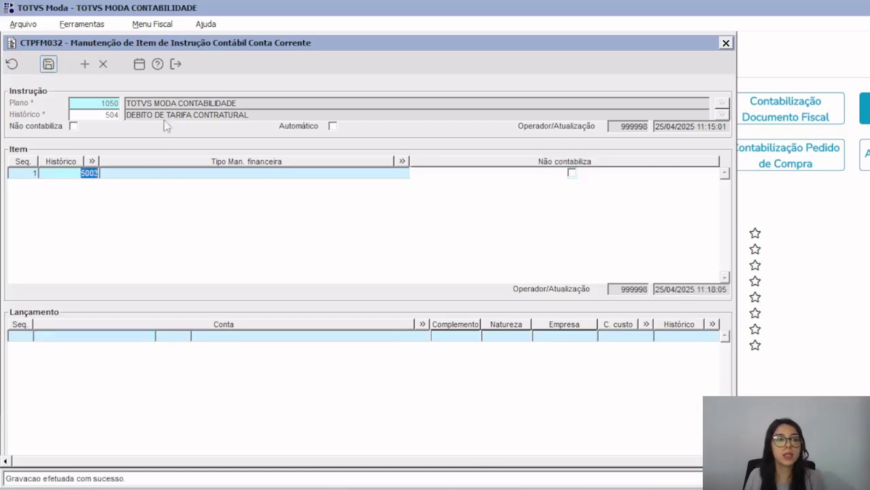
key("Escape")
key("Escape")
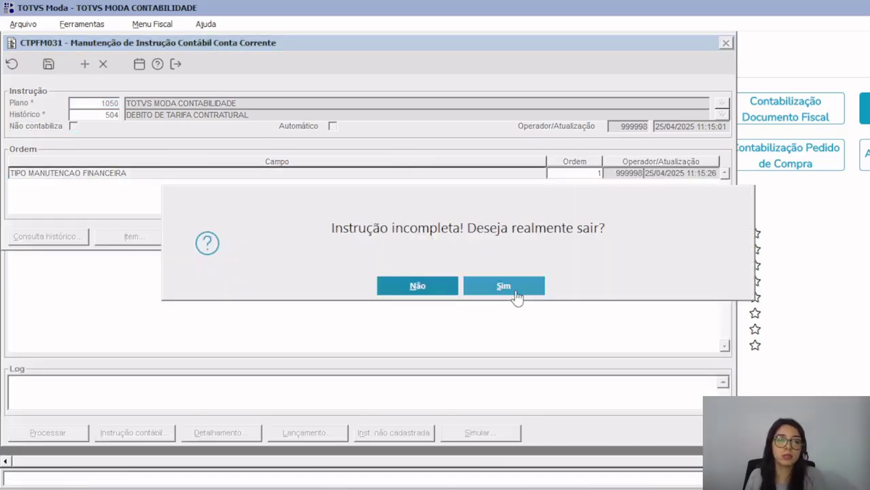
left_click(504, 287)
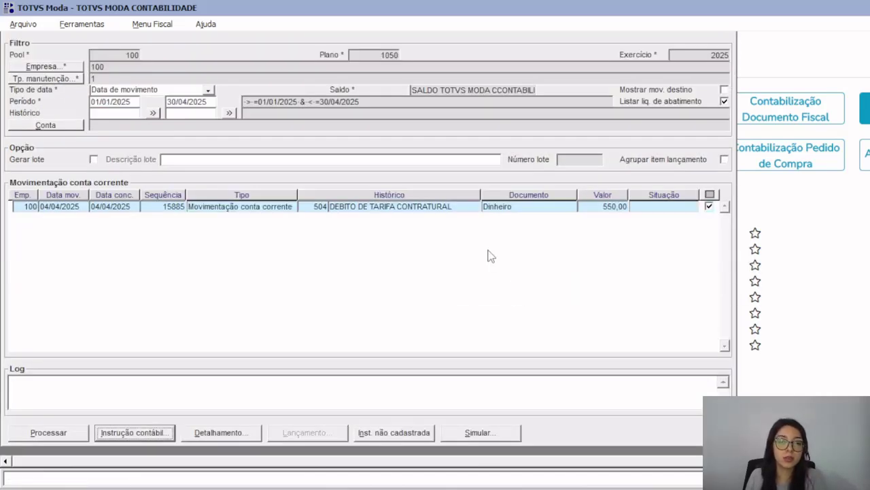
Process the history 504 movement with the changed instruction and read the reason given in the log
left_click(48, 434)
left_click(416, 285)
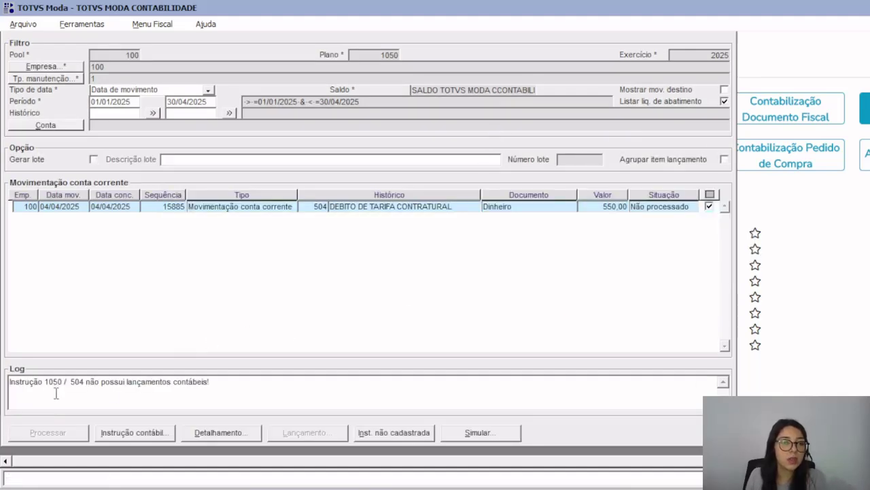
left_click_drag(89, 384, 427, 382)
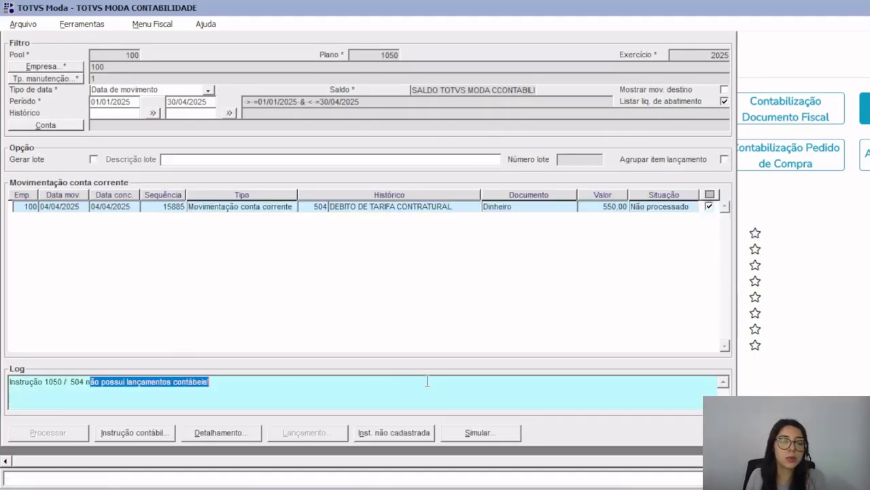
Check the Lançamento section of the history 504 instruction's item, and exit the instruction without changes
left_click(119, 433)
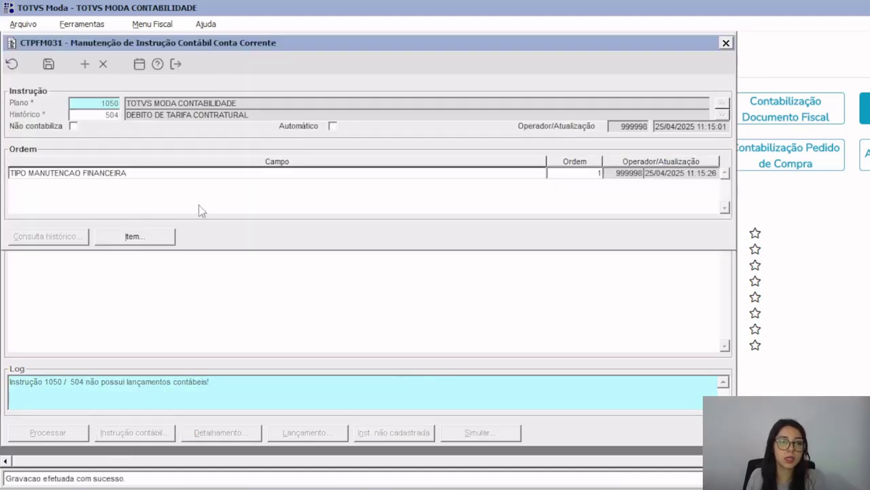
left_click(136, 237)
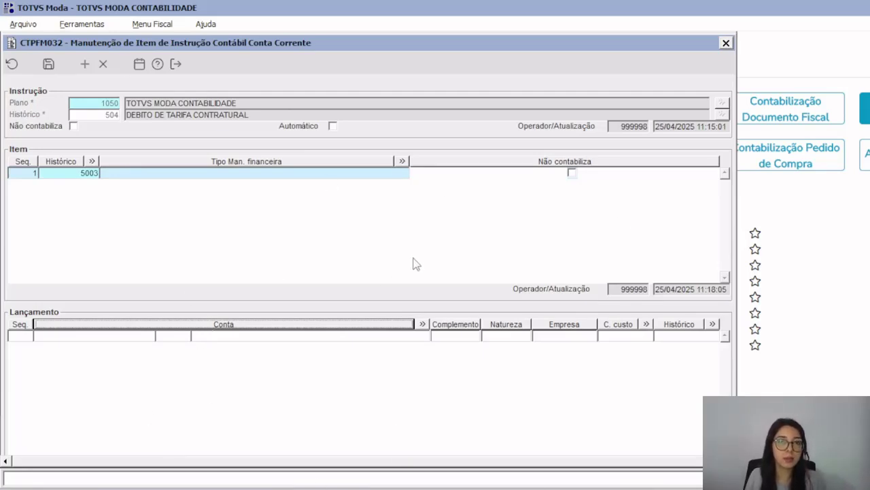
key("Escape")
key("Escape")
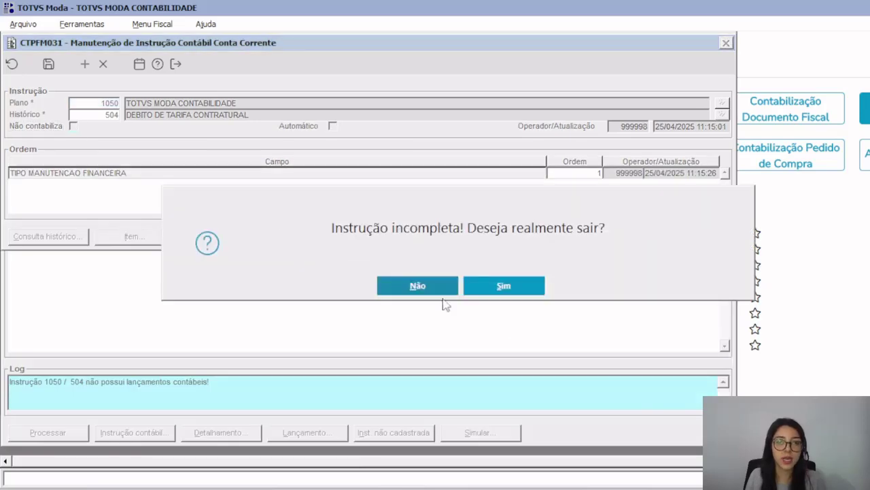
left_click(528, 293)
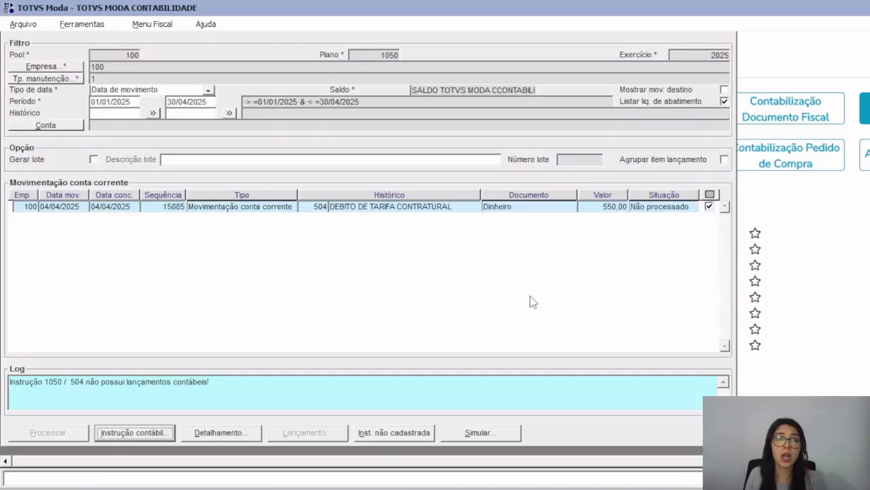